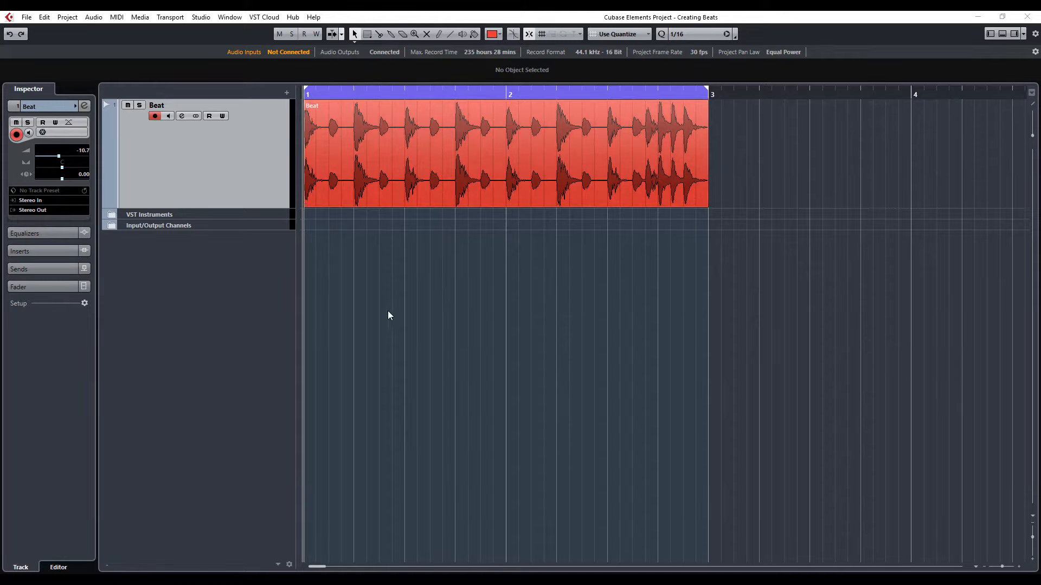
- Show the transport bar and play the Beat loop
{"action": "key", "text": "F2"}
{"action": "key", "text": "space"}
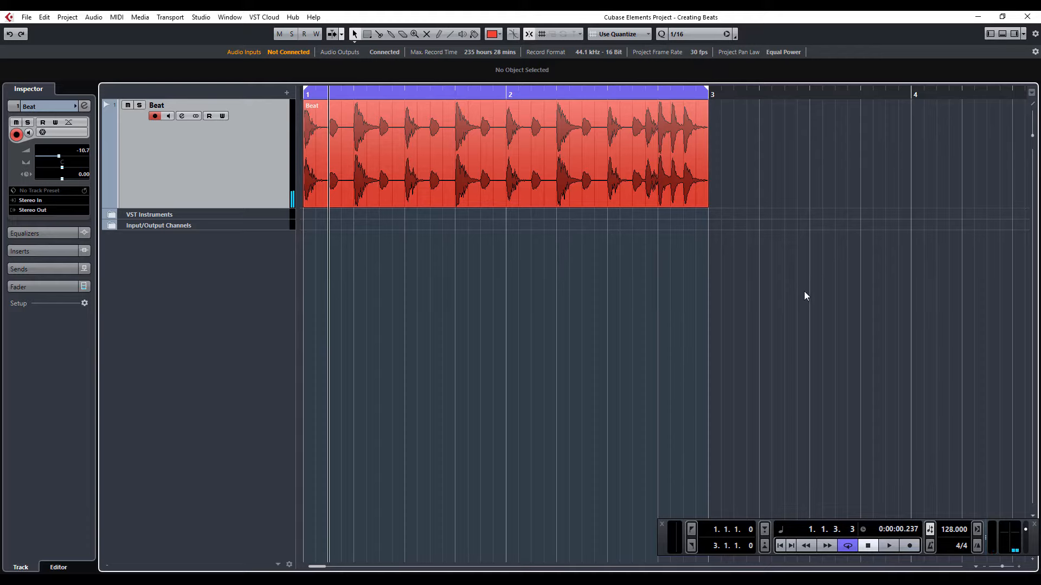
- Add an instrument track that uses Groove Agent SE from the Drum category
{"action": "left_click", "coordinate": [1013, 34]}
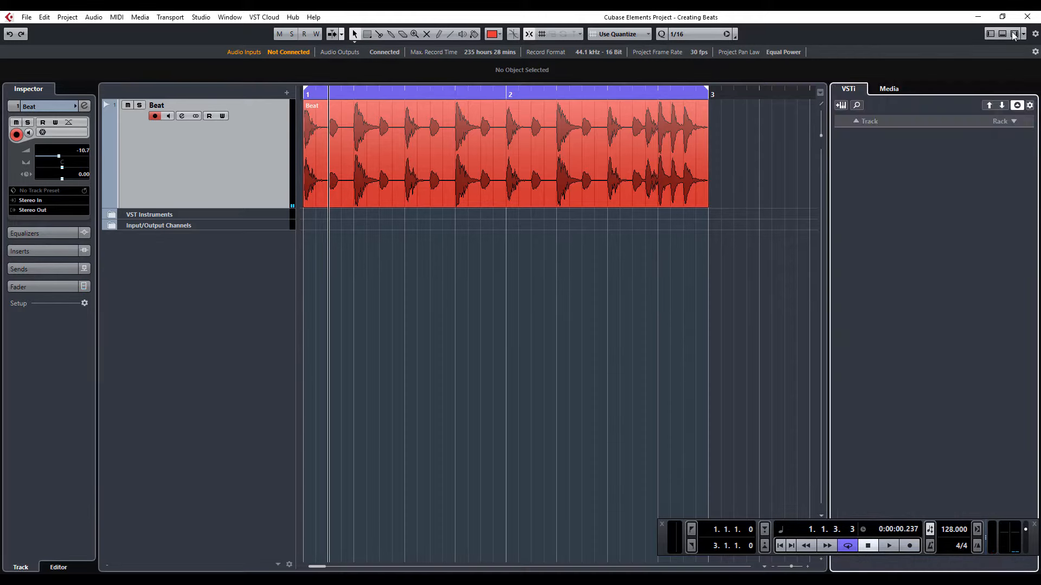
{"action": "left_click", "coordinate": [839, 109]}
{"action": "left_click", "coordinate": [491, 317]}
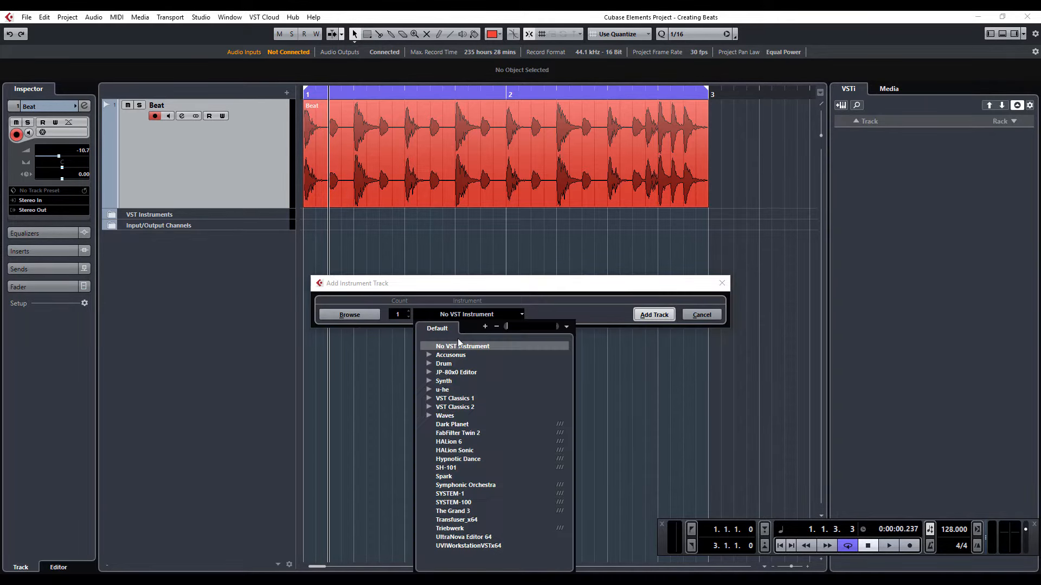
{"action": "left_click", "coordinate": [429, 364]}
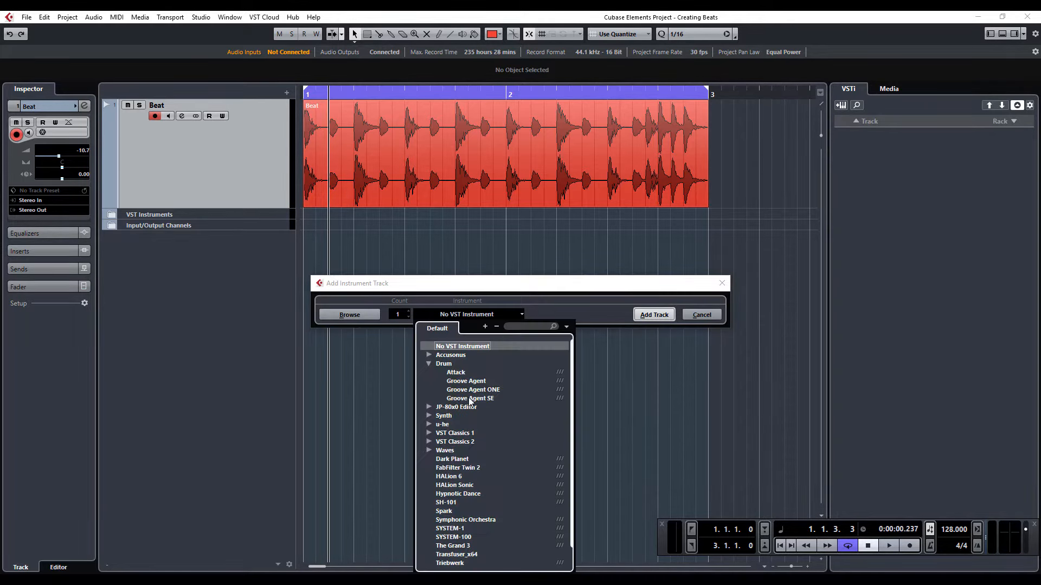
{"action": "left_click", "coordinate": [458, 398]}
{"action": "left_click", "coordinate": [654, 316]}
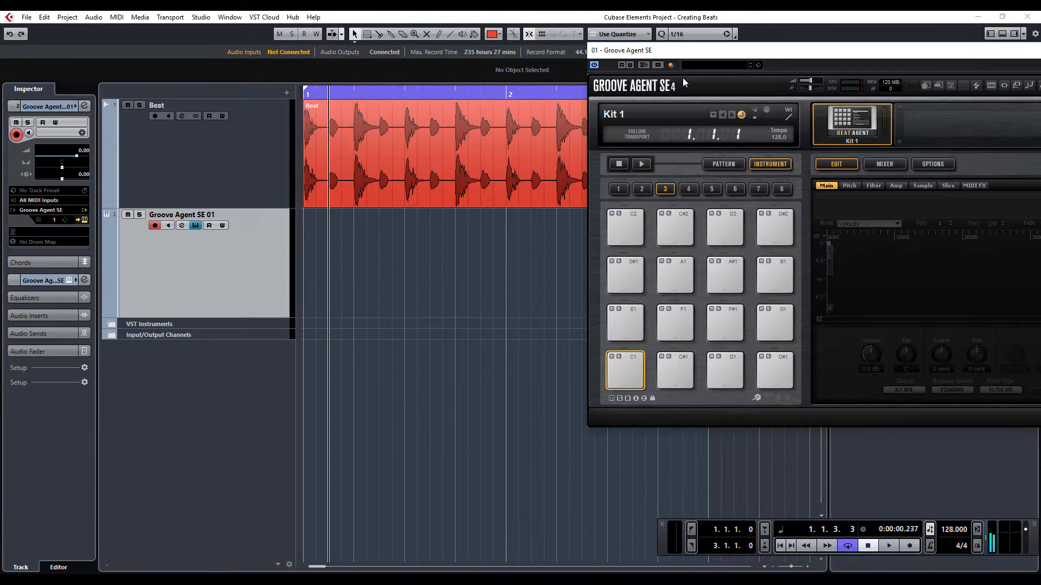
- Load the Beat audio event onto the C1 instrument pad of Groove Agent SE and audition it
{"action": "left_click_drag", "start_coordinate": [778, 49], "coordinate": [617, 92]}
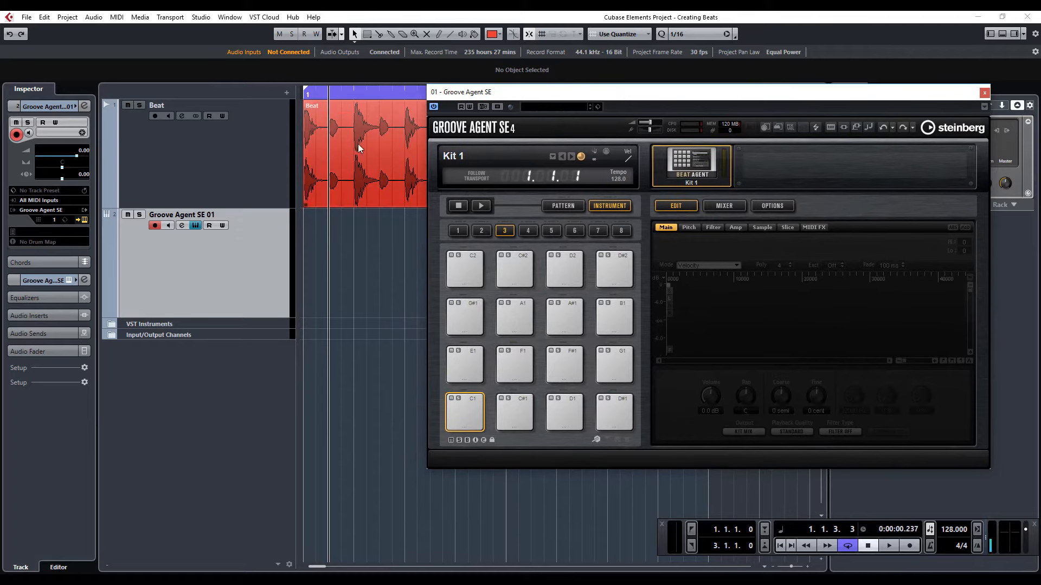
{"action": "left_click_drag", "start_coordinate": [326, 152], "coordinate": [468, 424]}
{"action": "left_click", "coordinate": [466, 423]}
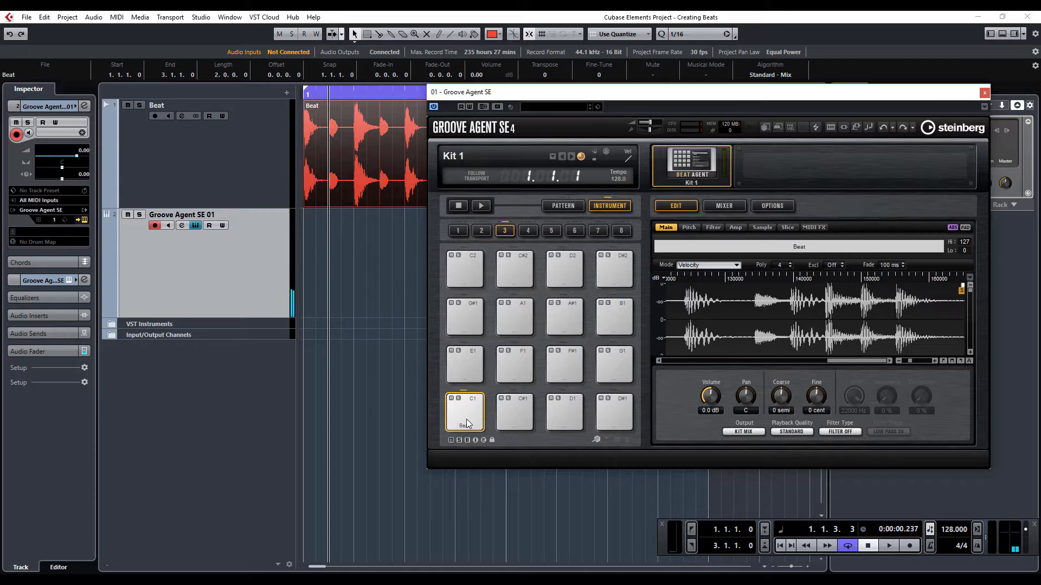
{"action": "left_click", "coordinate": [466, 423]}
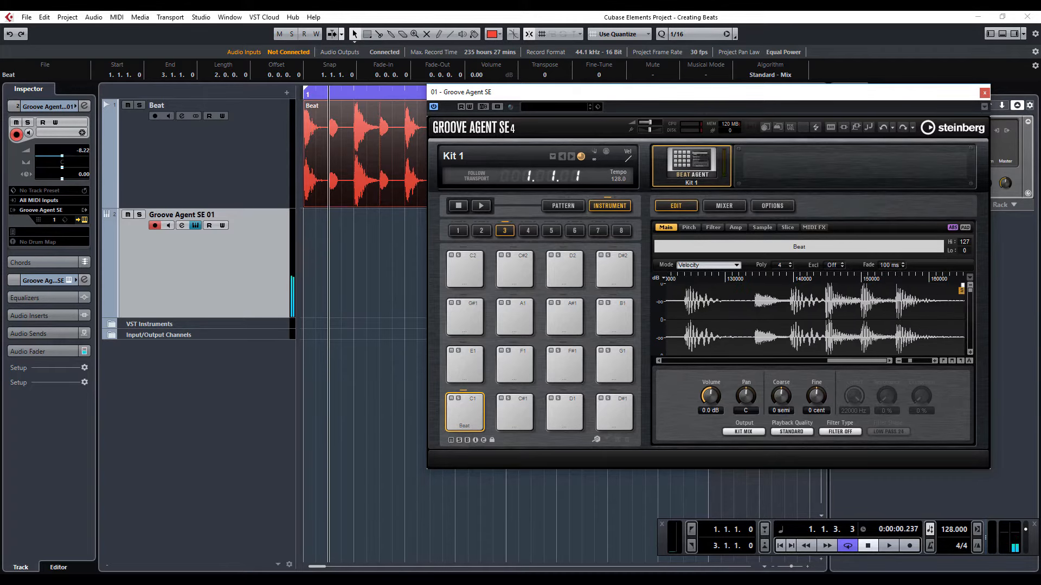
- Slice the Beat sample across the Groove Agent SE pads and audition slices 001 to 004
{"action": "left_click", "coordinate": [787, 228]}
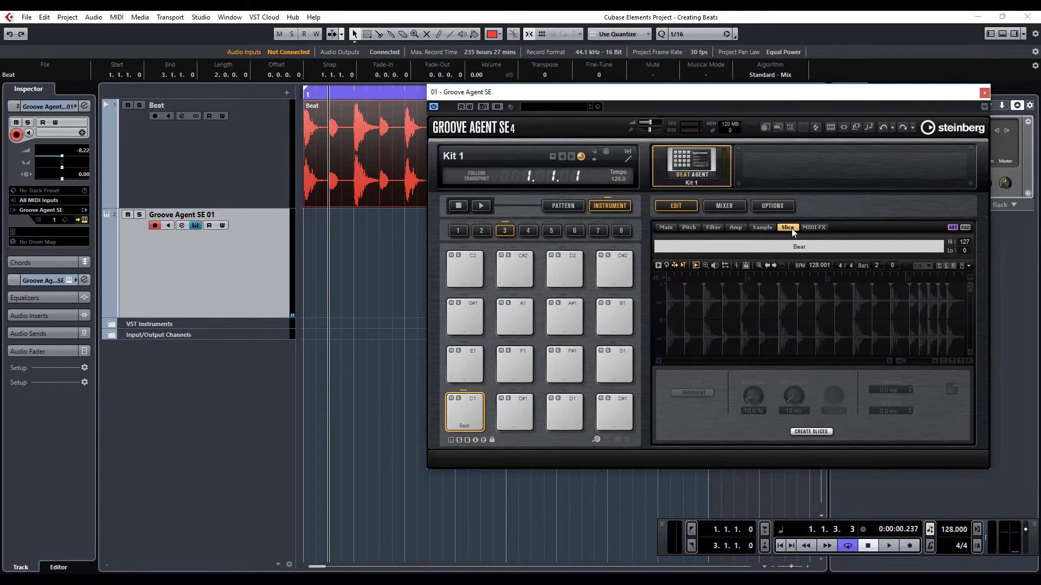
{"action": "left_click", "coordinate": [811, 432]}
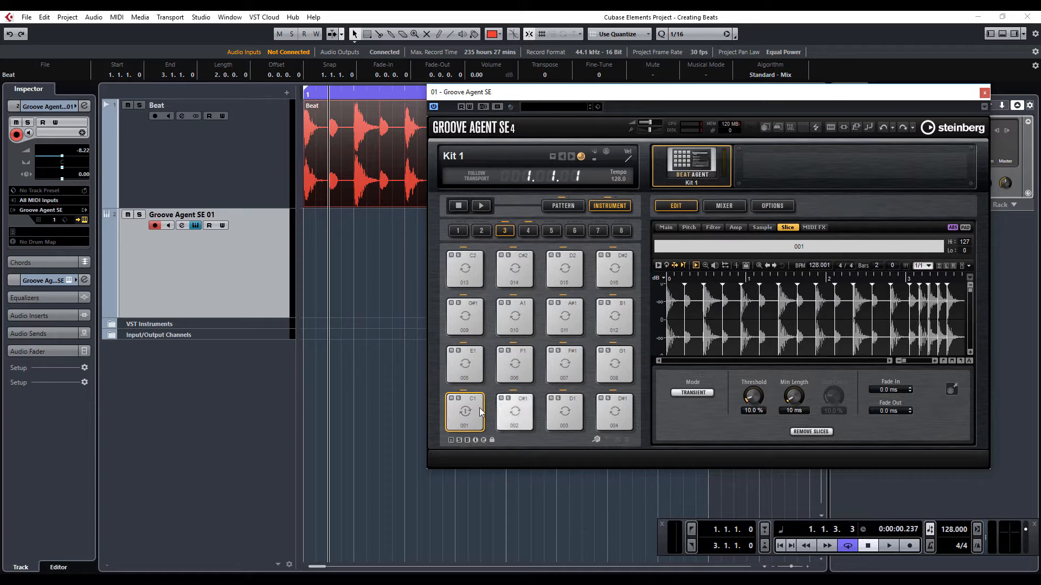
{"action": "left_click", "coordinate": [469, 420]}
{"action": "left_click", "coordinate": [514, 420]}
{"action": "left_click", "coordinate": [564, 420]}
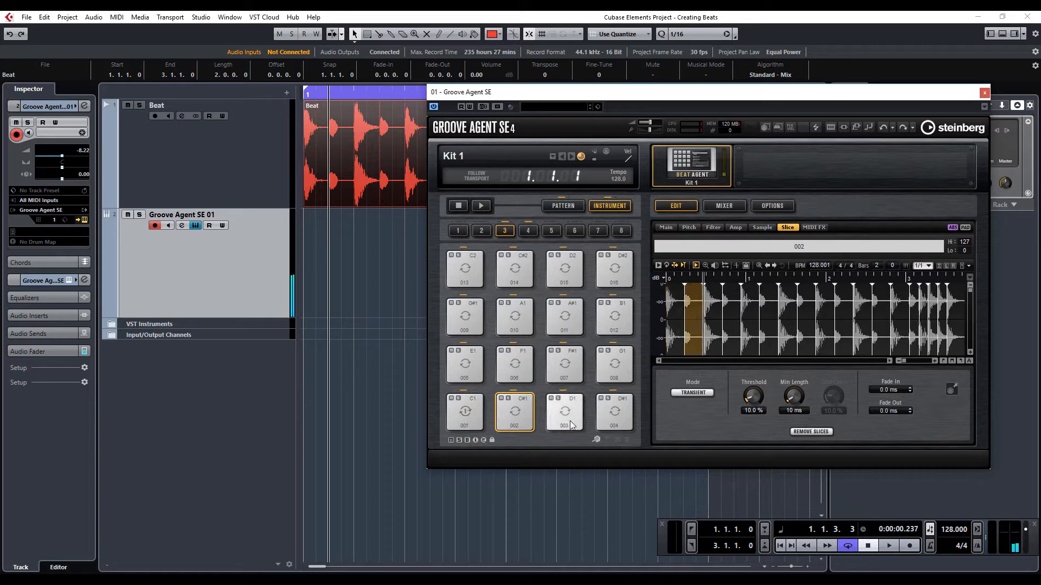
{"action": "left_click", "coordinate": [622, 425]}
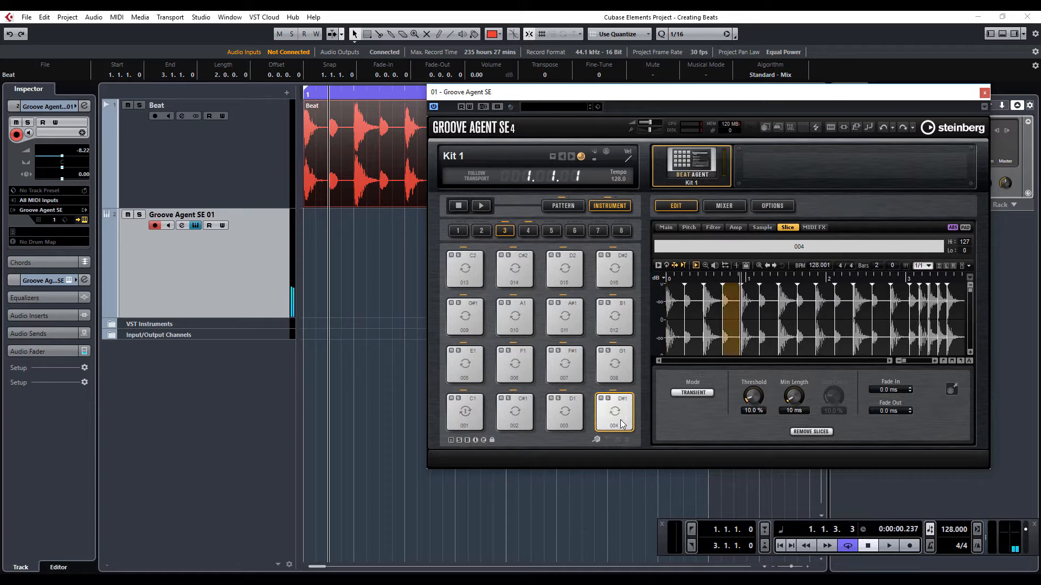
- Place the Beat pattern from pattern pad G#-1 on the Groove Agent SE track at bar 1
{"action": "left_click", "coordinate": [568, 209]}
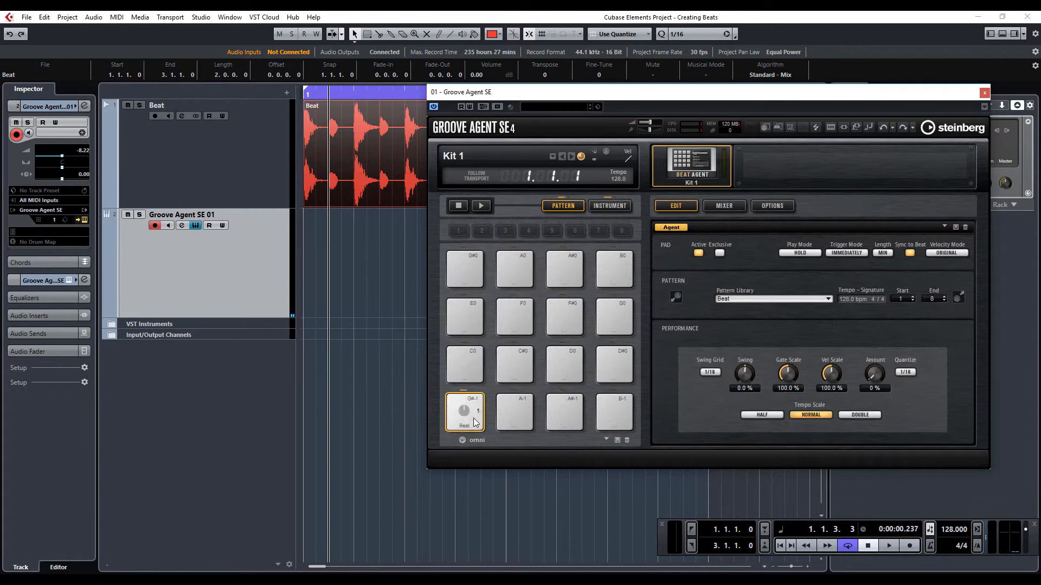
{"action": "left_click_drag", "start_coordinate": [470, 422], "coordinate": [305, 265]}
{"action": "left_click_drag", "start_coordinate": [699, 91], "coordinate": [1040, 189]}
- Open the new MIDI part for note editing and play it with the Beat audio track muted
{"action": "double_click", "coordinate": [568, 301]}
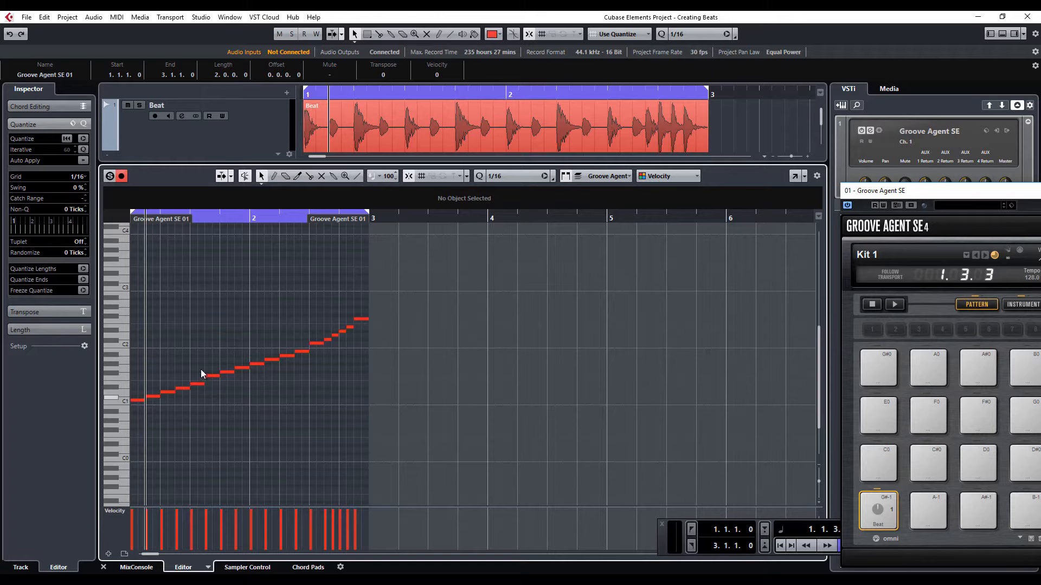
{"action": "key", "text": "space"}
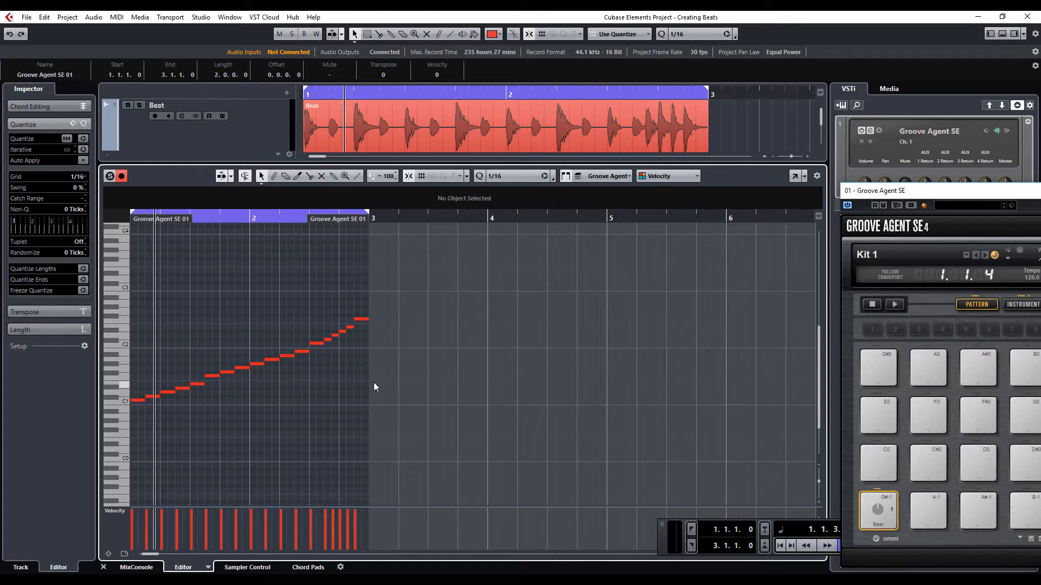
{"action": "left_click", "coordinate": [126, 107]}
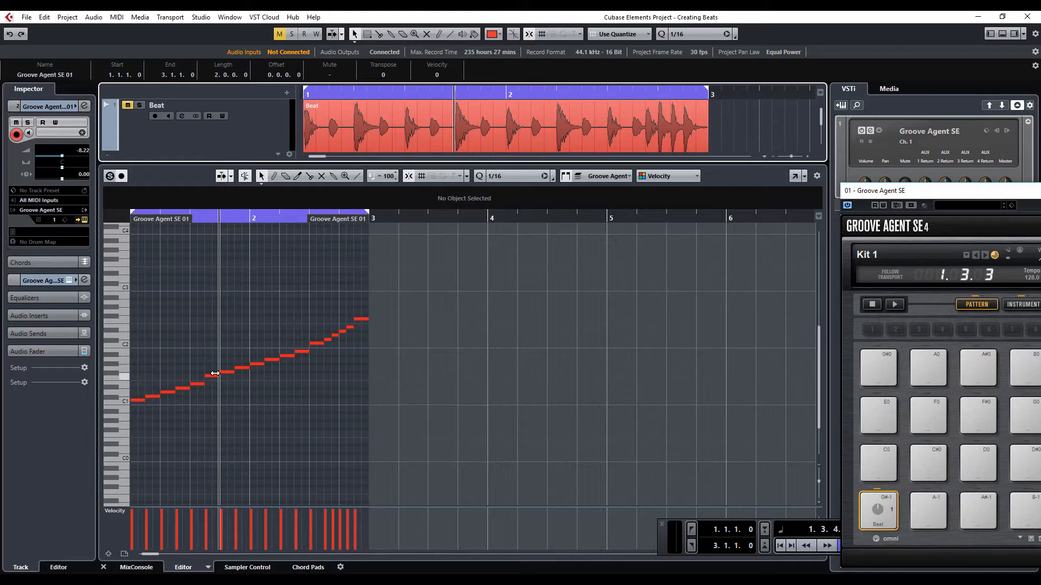
- Raise the second note of the part, at 1.1.3, to D1
{"action": "left_click", "coordinate": [155, 397]}
{"action": "key", "text": "Up"}
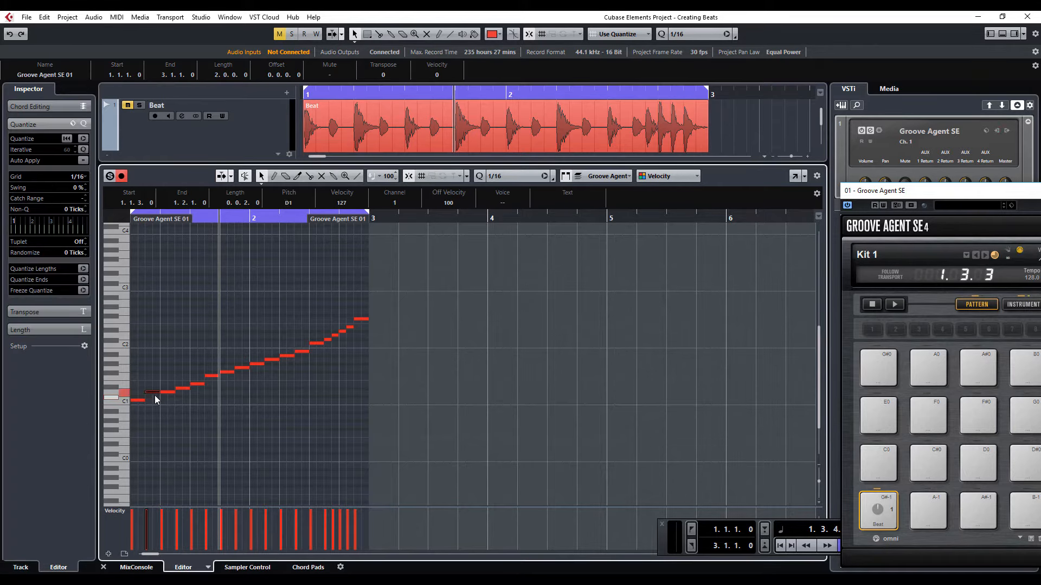
{"action": "left_click", "coordinate": [184, 396]}
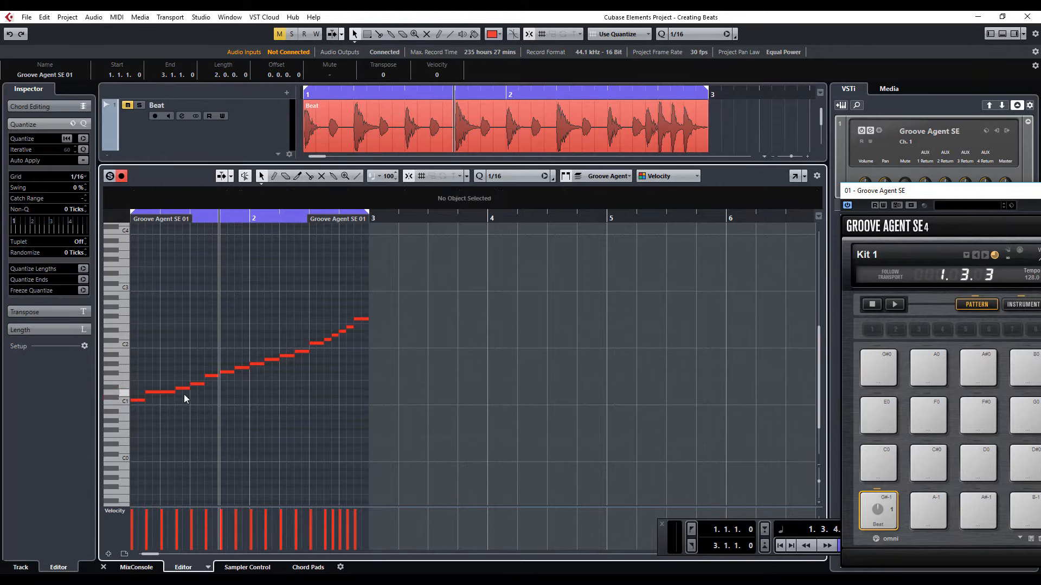
{"action": "left_click", "coordinate": [242, 368]}
- Raise the note at 2.2.1 to C#2 and lower the short note at 2.3.4 to C2
{"action": "left_click", "coordinate": [290, 349]}
{"action": "left_click", "coordinate": [289, 356]}
{"action": "key", "text": "Up"}
{"action": "key", "text": "Up"}
{"action": "key", "text": "Up"}
{"action": "left_click", "coordinate": [336, 341]}
{"action": "left_click_drag", "start_coordinate": [336, 334], "coordinate": [336, 342]}
- Lower the last note, at 2.4.3, to D#2 and raise the note before it to F#2
{"action": "left_click", "coordinate": [355, 324]}
{"action": "left_click", "coordinate": [362, 320]}
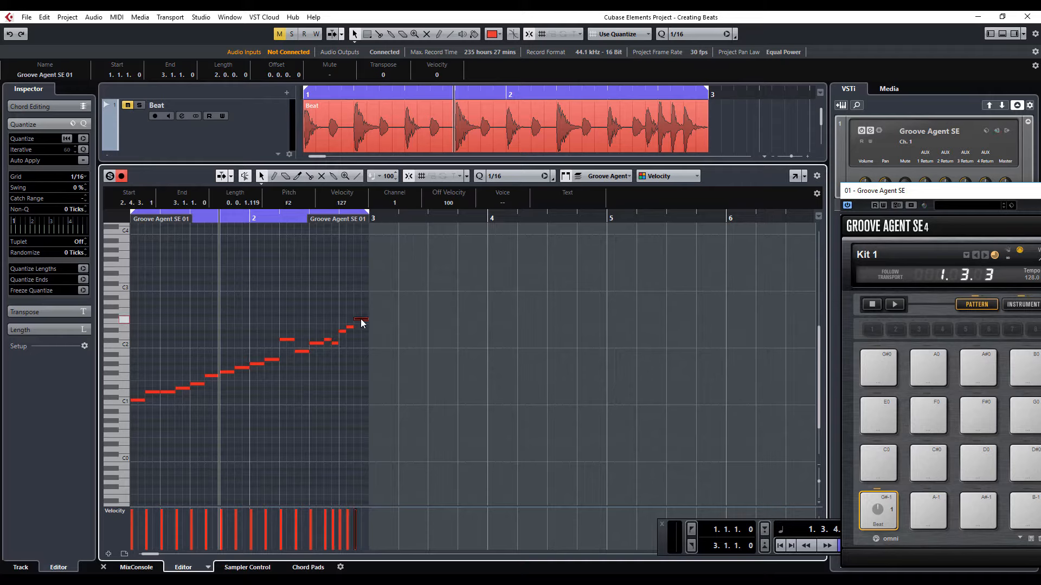
{"action": "key", "text": "Down"}
{"action": "key", "text": "Down"}
{"action": "left_click", "coordinate": [350, 327]}
{"action": "key", "text": "Up"}
{"action": "key", "text": "Up"}
- Insert a short D#1 note in beat 4 of bar 1 and raise the note at 1.3.3 to G1
{"action": "left_click", "coordinate": [234, 374]}
{"action": "double_click", "coordinate": [234, 374]}
{"action": "key", "text": "Down"}
{"action": "key", "text": "Down"}
{"action": "left_click", "coordinate": [217, 380]}
{"action": "left_click", "coordinate": [214, 376]}
{"action": "key", "text": "Up"}
{"action": "key", "text": "Up"}
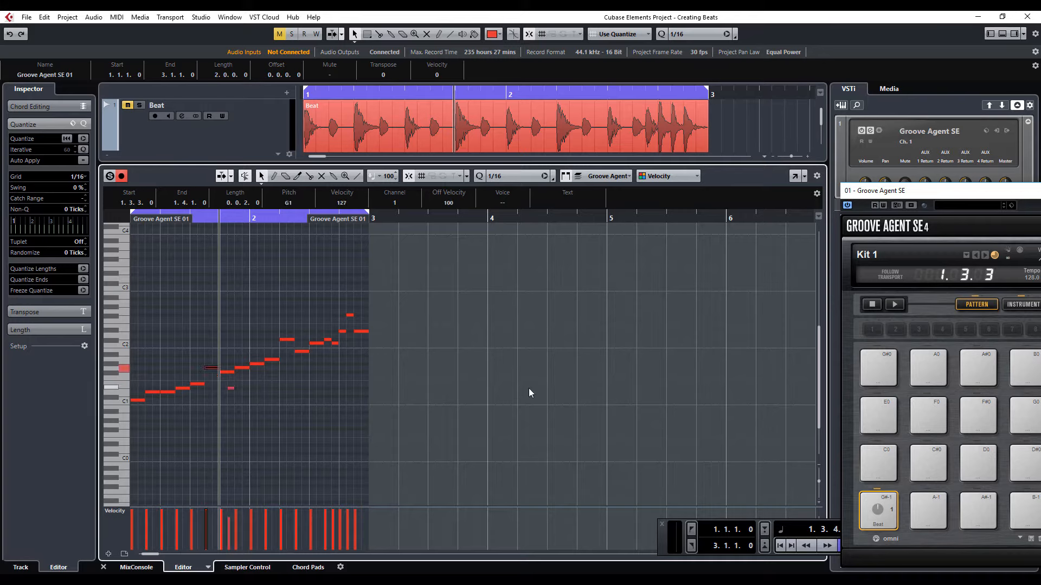
- Play the edited part and assign it to pattern pad A-1 of Groove Agent SE
{"action": "key", "text": "space"}
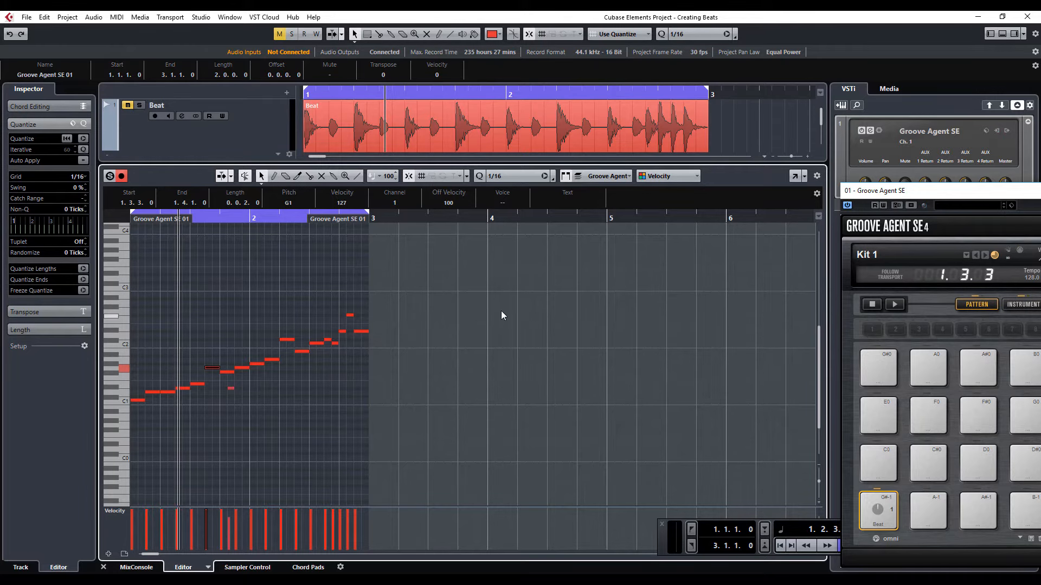
{"action": "left_click", "coordinate": [1006, 34]}
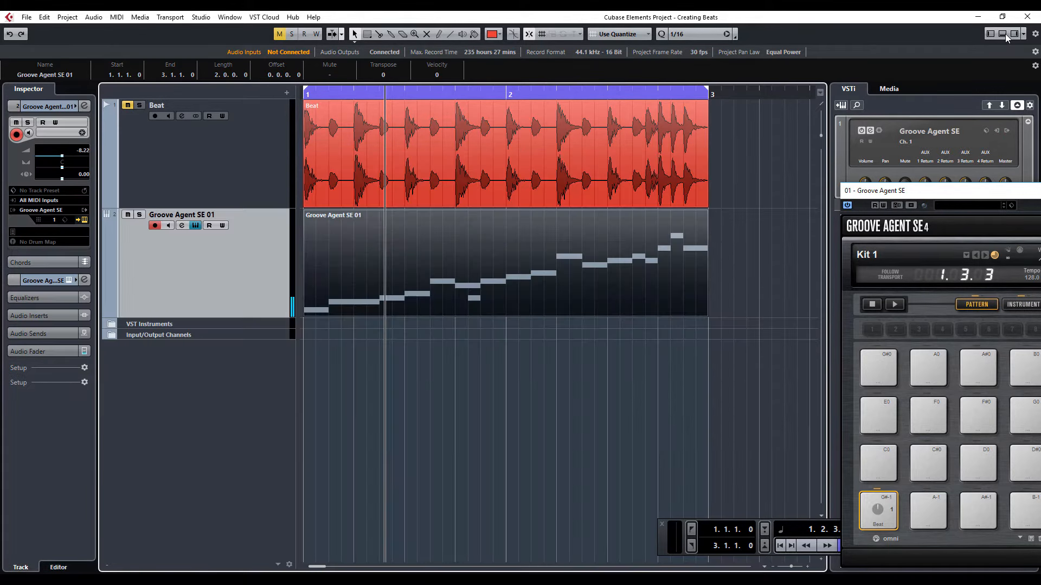
{"action": "left_click_drag", "start_coordinate": [517, 335], "coordinate": [937, 520]}
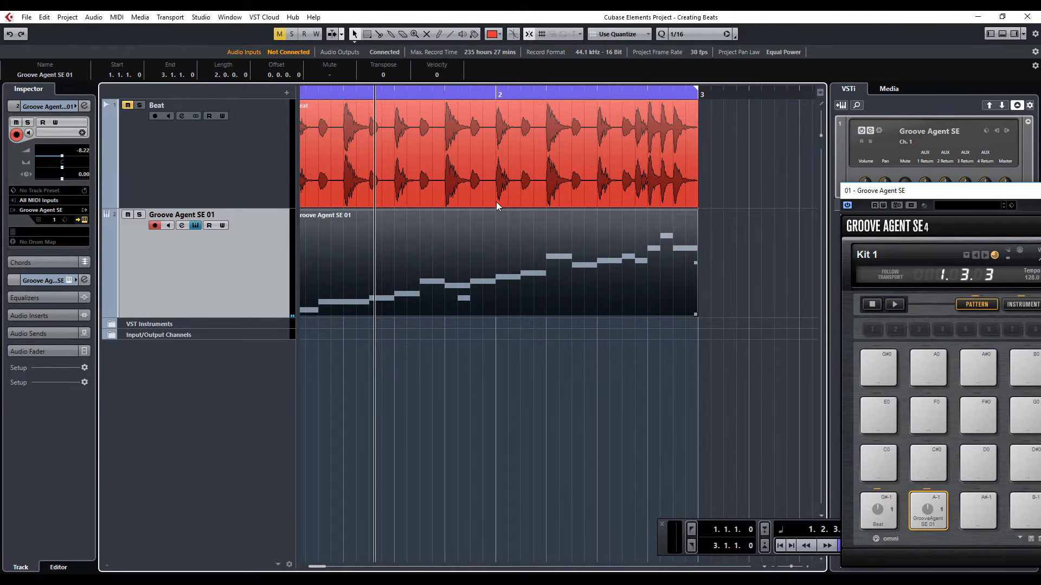
- Reopen the MIDI part, raise the note at 1.1.3 to D#1 and lower the one at 1.2.1 to C#1
{"action": "double_click", "coordinate": [483, 276]}
{"action": "left_click", "coordinate": [153, 393]}
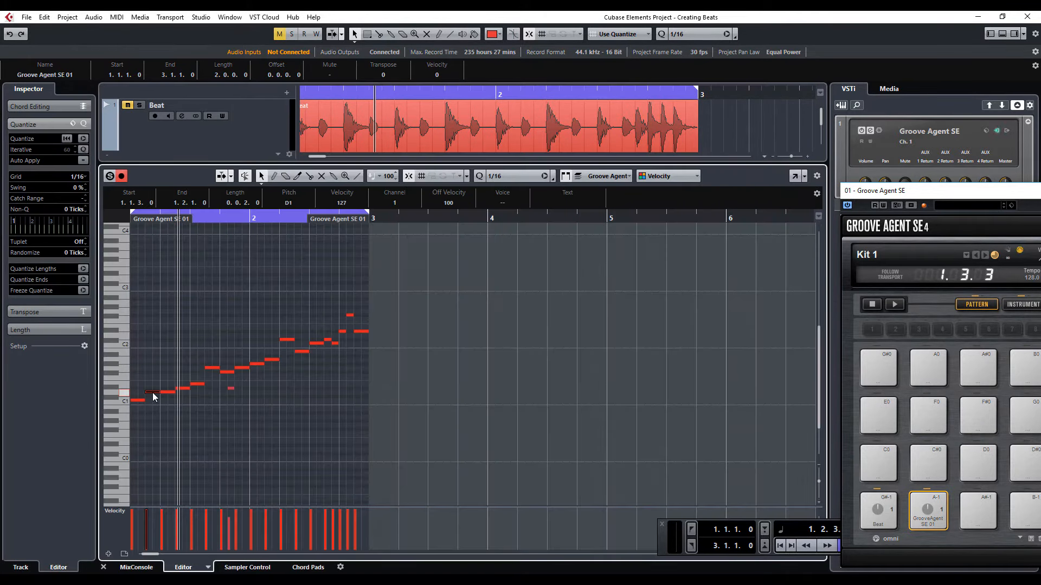
{"action": "key", "text": "Up"}
{"action": "left_click", "coordinate": [169, 396]}
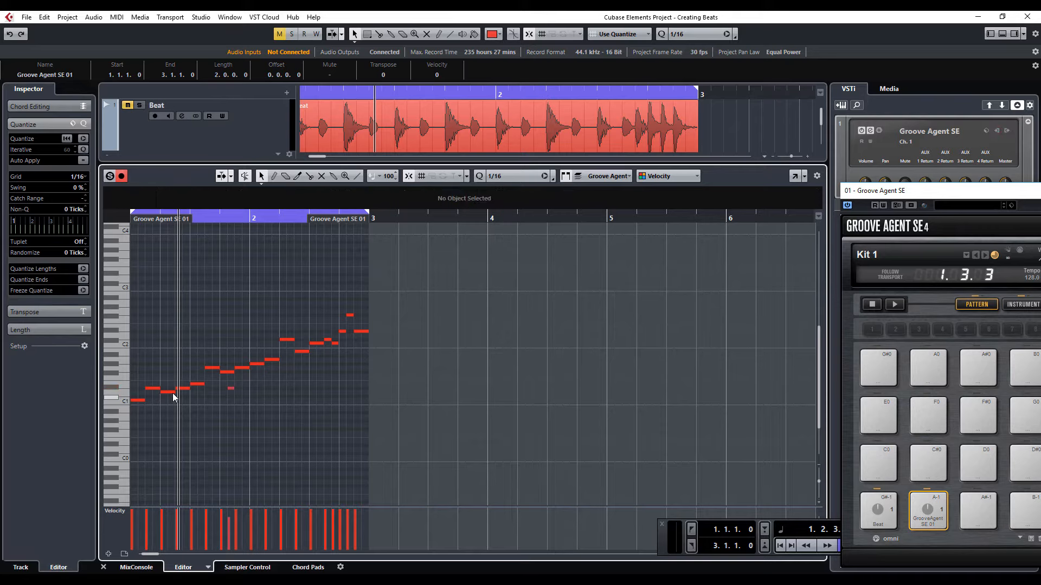
{"action": "left_click", "coordinate": [171, 393]}
{"action": "key", "text": "Down"}
- Raise the note at 1.3.1 to G1
{"action": "left_click", "coordinate": [196, 386]}
{"action": "left_click", "coordinate": [197, 385]}
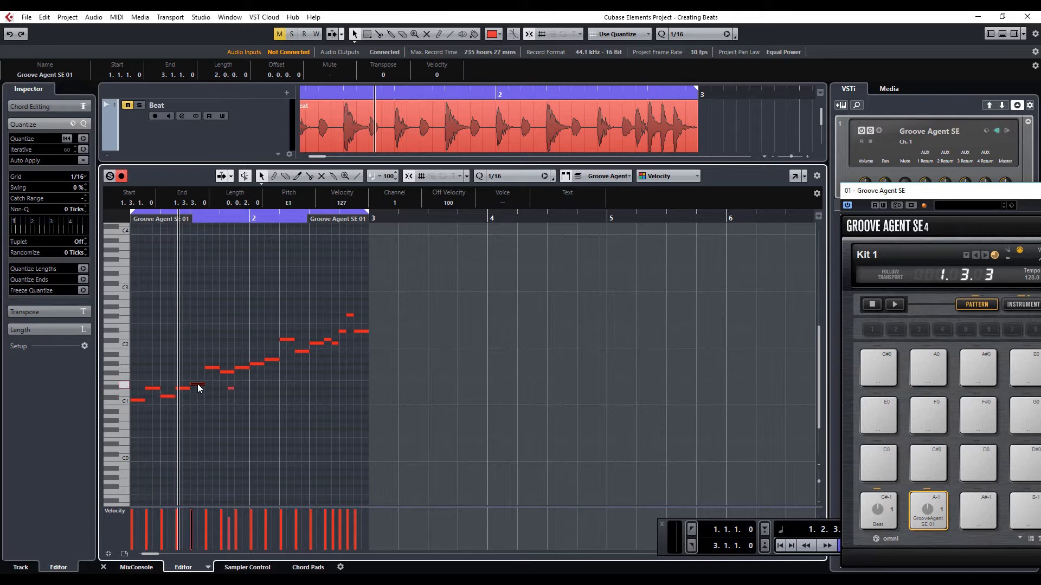
{"action": "key", "text": "Up"}
{"action": "key", "text": "Up"}
{"action": "key", "text": "Up"}
- Lower the notes at 1.4.1 and 1.3.3 to E1
{"action": "left_click", "coordinate": [211, 379]}
{"action": "left_click", "coordinate": [226, 372]}
{"action": "key", "text": "Down"}
{"action": "key", "text": "Down"}
{"action": "key", "text": "Down"}
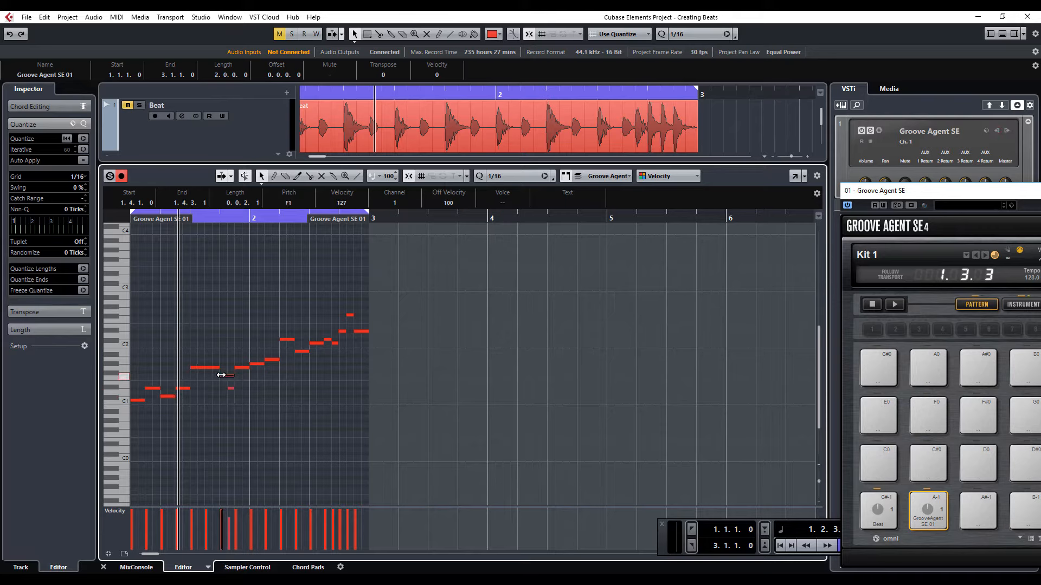
{"action": "left_click", "coordinate": [217, 374]}
{"action": "left_click", "coordinate": [208, 368]}
{"action": "key", "text": "Down"}
{"action": "key", "text": "Down"}
{"action": "key", "text": "Down"}
- Raise the note at 2.1.1 to A#1 and lower the note at 2.1.3 to G1
{"action": "left_click", "coordinate": [258, 363]}
{"action": "key", "text": "Up"}
{"action": "key", "text": "Up"}
{"action": "left_click", "coordinate": [272, 360]}
{"action": "key", "text": "Down"}
{"action": "key", "text": "Down"}
- Raise the note at 2.3.1 to D#2 and lower the short note at 2.4.2 to D2
{"action": "left_click", "coordinate": [316, 344]}
{"action": "key", "text": "Up"}
{"action": "key", "text": "Up"}
{"action": "key", "text": "Up"}
{"action": "left_click", "coordinate": [347, 319]}
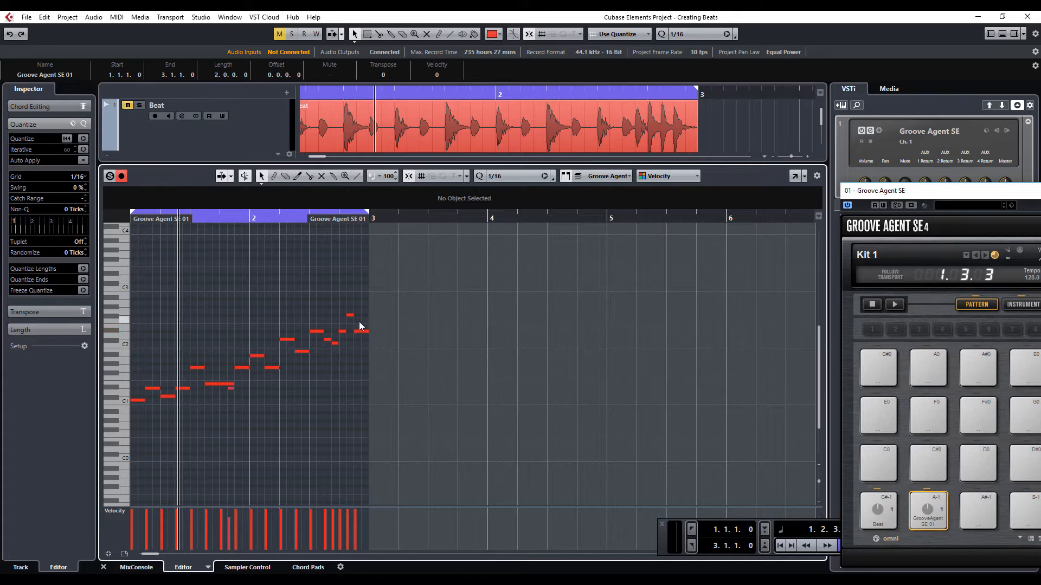
{"action": "left_click", "coordinate": [350, 315]}
{"action": "key", "text": "Down"}
{"action": "key", "text": "Down"}
{"action": "key", "text": "Down"}
{"action": "key", "text": "Down"}
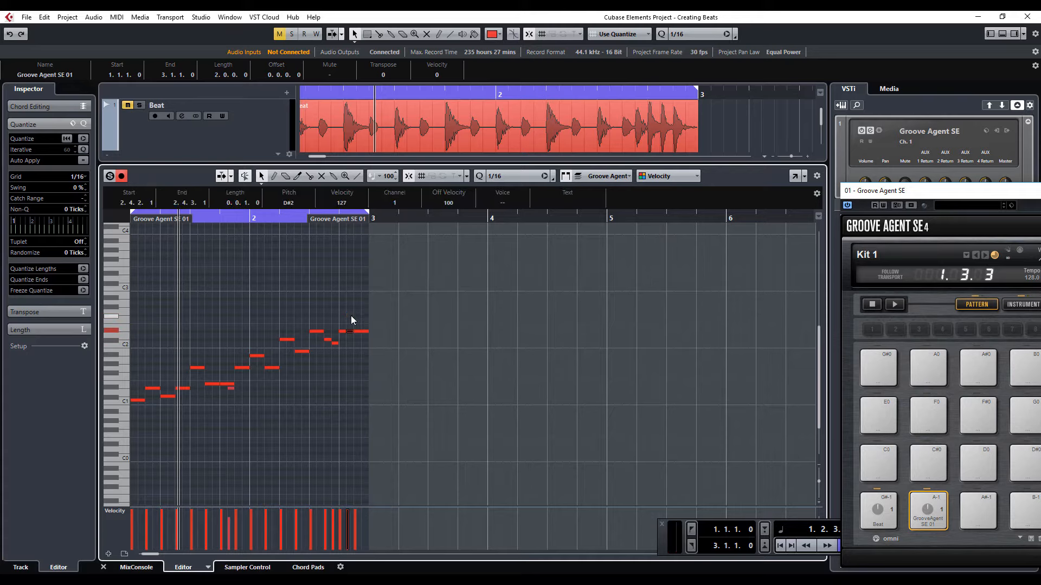
{"action": "key", "text": "Down"}
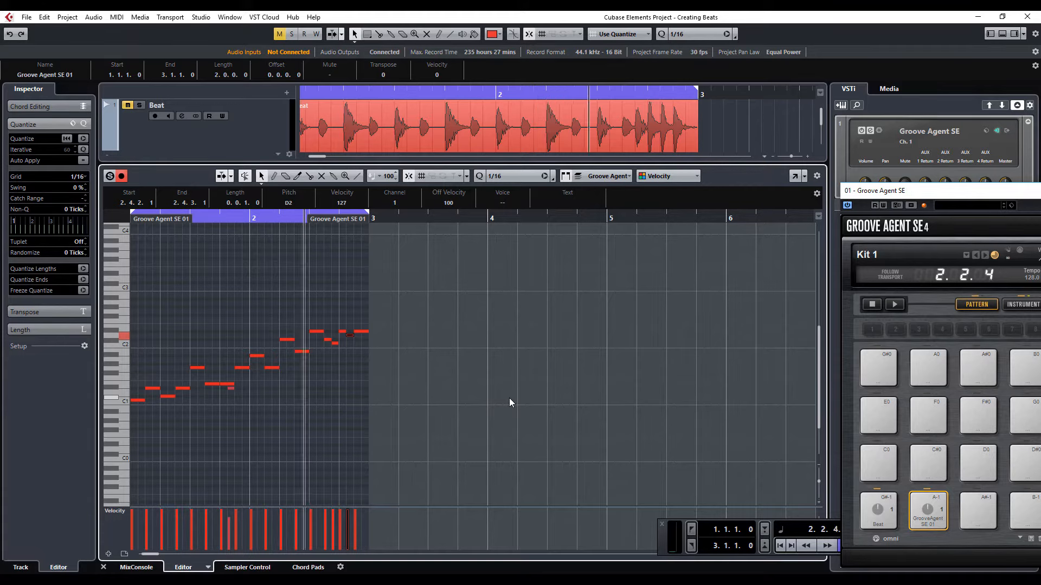
- Close the note editor and assign the second variation to pattern pad A#-1 of Groove Agent SE
{"action": "left_click", "coordinate": [1004, 37]}
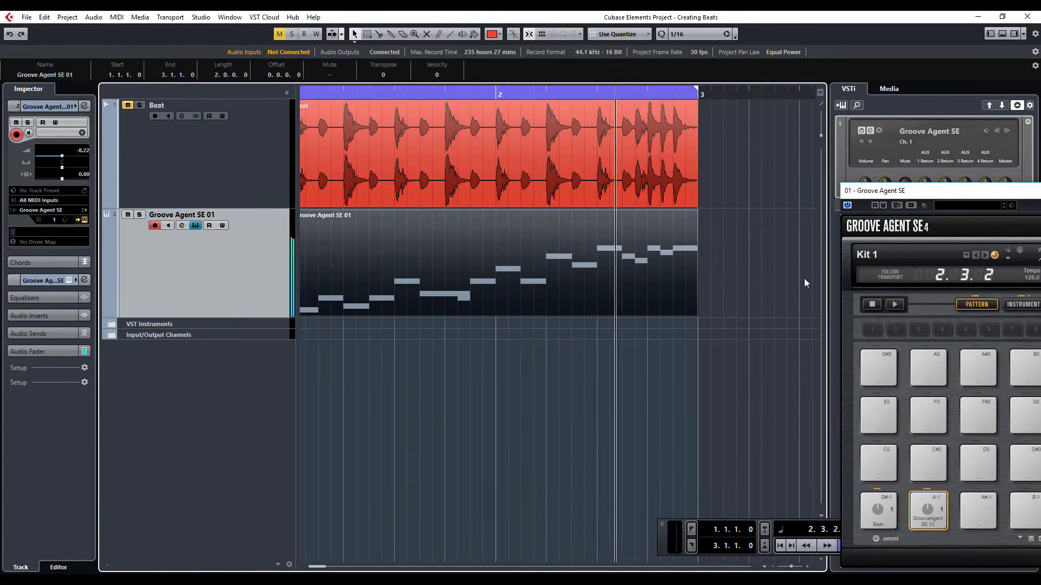
{"action": "left_click_drag", "start_coordinate": [427, 281], "coordinate": [972, 523]}
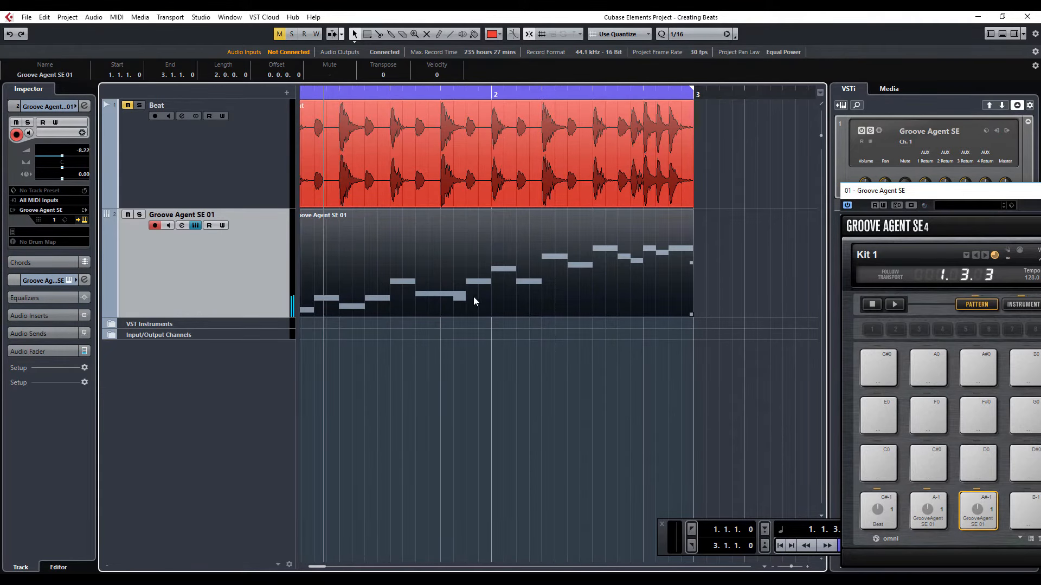
- Reopen the MIDI part and delete every note except the first C1 note
{"action": "double_click", "coordinate": [461, 291]}
{"action": "left_click_drag", "start_coordinate": [424, 296], "coordinate": [142, 398]}
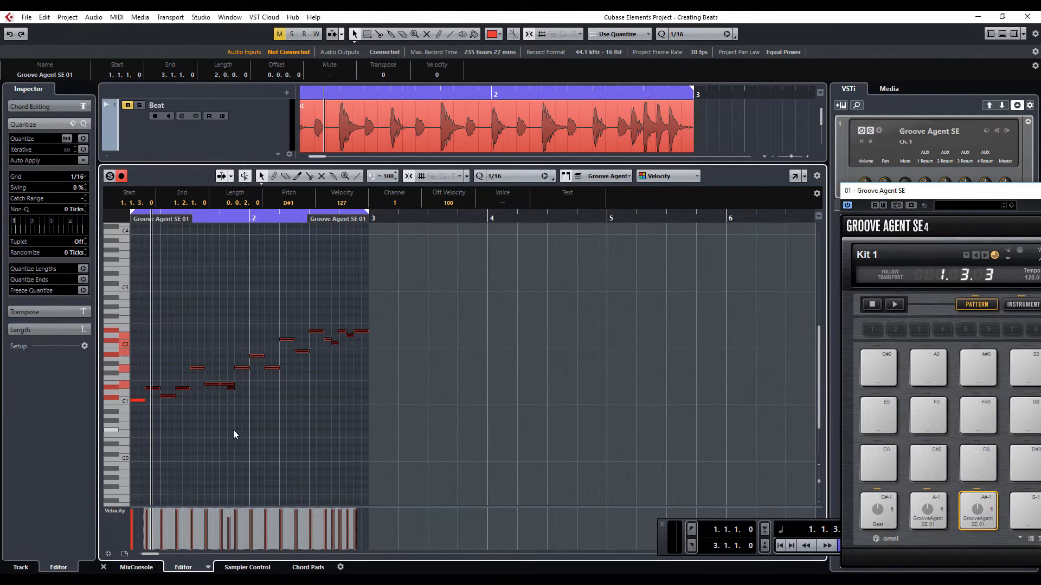
{"action": "key", "text": "Delete"}
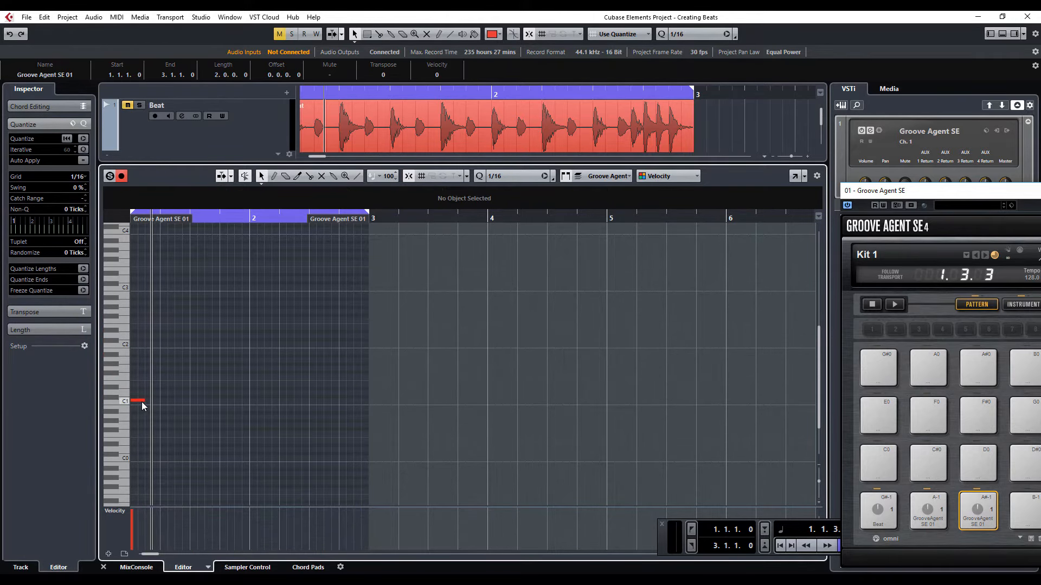
{"action": "key", "text": "h"}
{"action": "key", "text": "h"}
{"action": "key", "text": "h"}
{"action": "key", "text": "h"}
{"action": "key", "text": "h"}
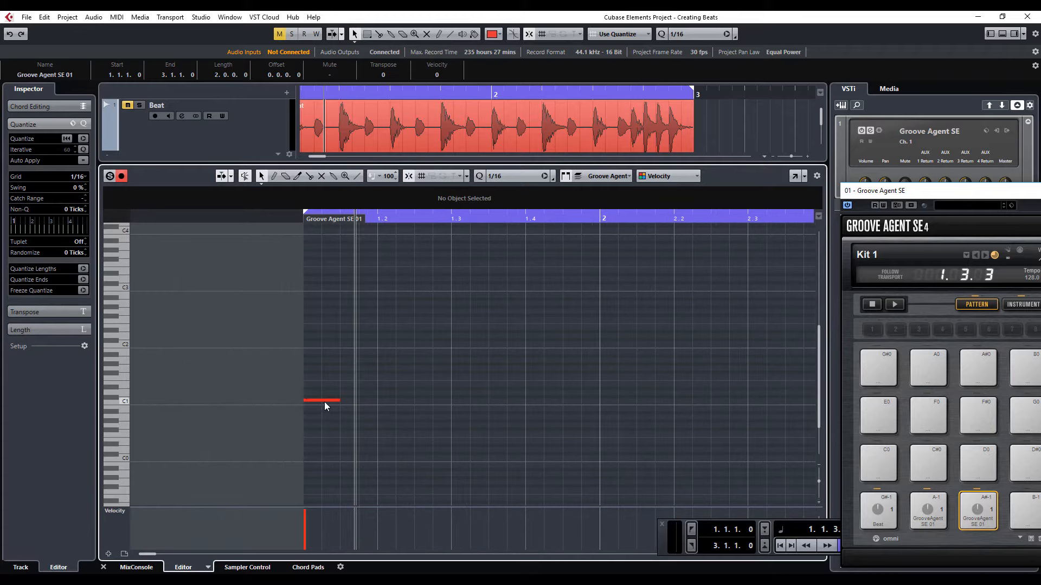
- Copy the C1 note onto every beat of both bars
{"action": "left_click_drag", "start_coordinate": [324, 402], "coordinate": [403, 399]}
{"action": "left_click_drag", "start_coordinate": [470, 358], "coordinate": [476, 405]}
{"action": "left_click_drag", "start_coordinate": [603, 362], "coordinate": [617, 402]}
{"action": "key", "text": "space"}
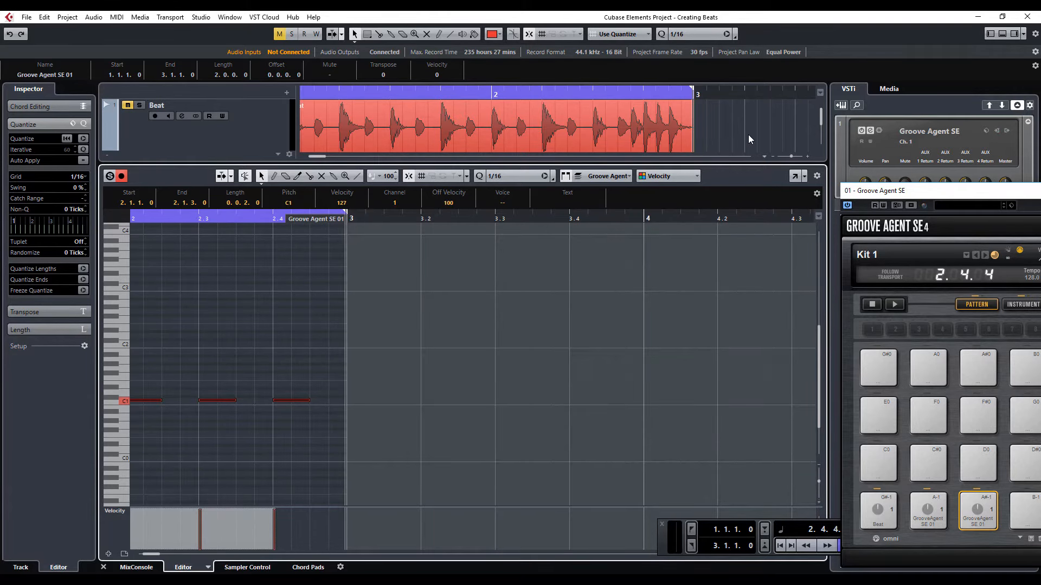
- Close the note editor and assign the on-beat C1 pattern to pattern pad C0 of Groove Agent SE
{"action": "left_click", "coordinate": [718, 147]}
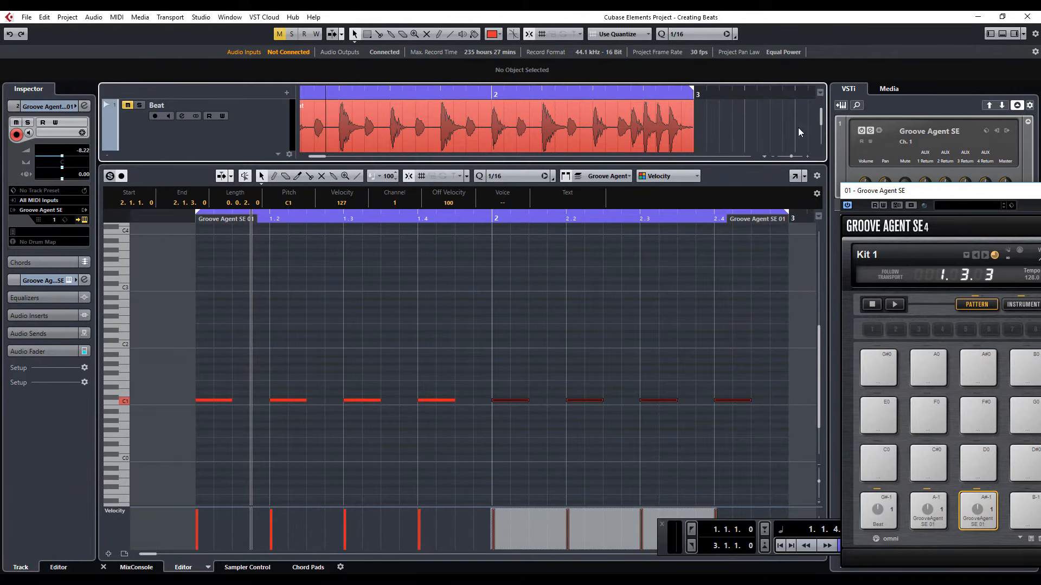
{"action": "left_click", "coordinate": [1001, 34]}
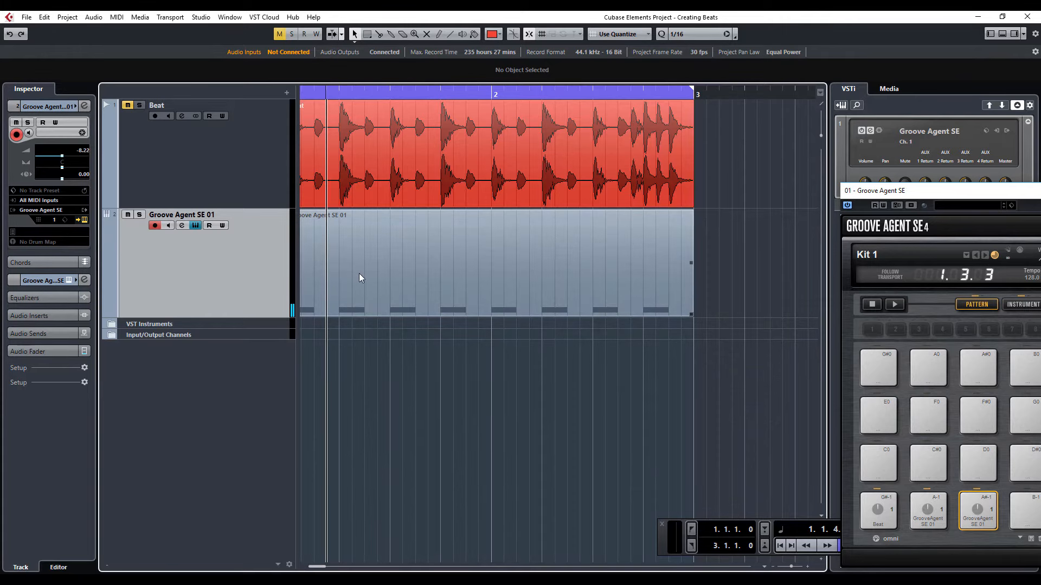
{"action": "left_click_drag", "start_coordinate": [358, 271], "coordinate": [884, 466]}
- Move all notes of the MIDI part up to D1 and half a beat later, starting at 1.1.3, and assign the pattern to pad C#0
{"action": "double_click", "coordinate": [481, 260]}
{"action": "left_click_drag", "start_coordinate": [744, 381], "coordinate": [152, 403]}
{"action": "key", "text": "Up"}
{"action": "key", "text": "Up"}
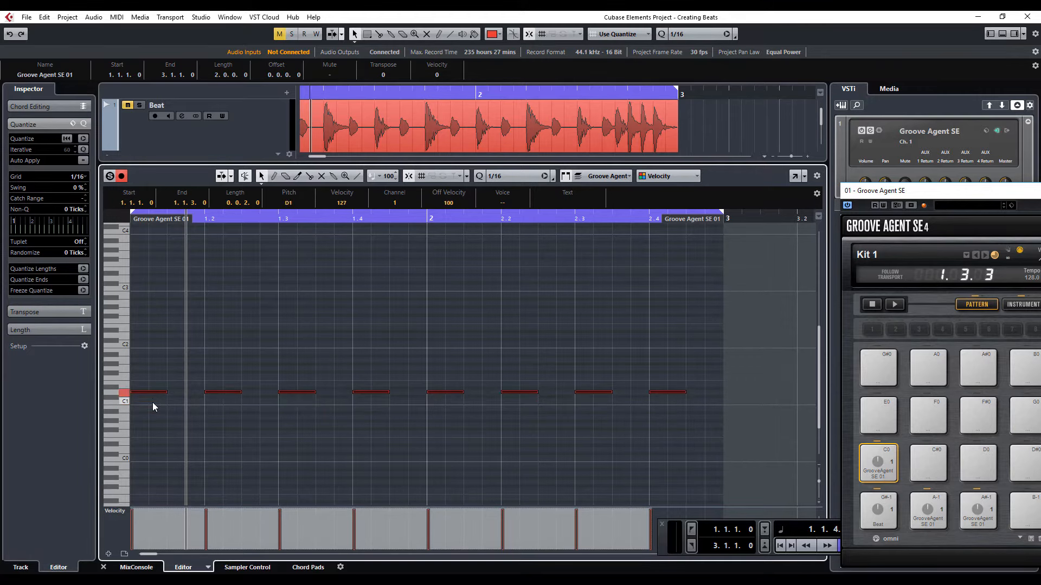
{"action": "left_click_drag", "start_coordinate": [151, 394], "coordinate": [183, 398]}
{"action": "left_click", "coordinate": [1003, 34]}
{"action": "left_click_drag", "start_coordinate": [454, 275], "coordinate": [928, 464]}
- Shorten the notes to sixteenths and duplicate them with the part enlarged, placing C#1 notes on every eighth from 1.1.1
{"action": "double_click", "coordinate": [562, 294]}
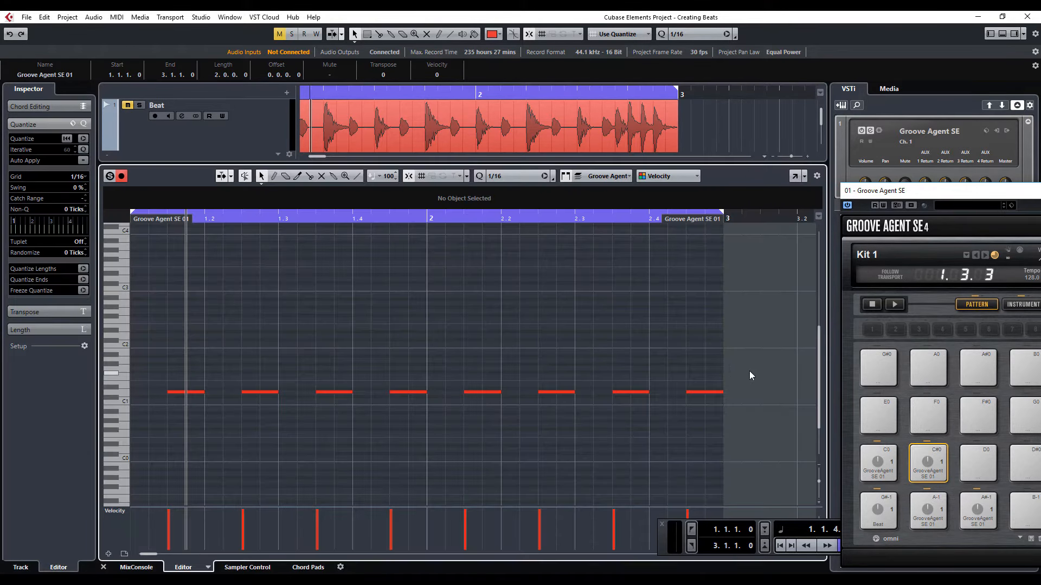
{"action": "left_click_drag", "start_coordinate": [749, 370], "coordinate": [211, 396]}
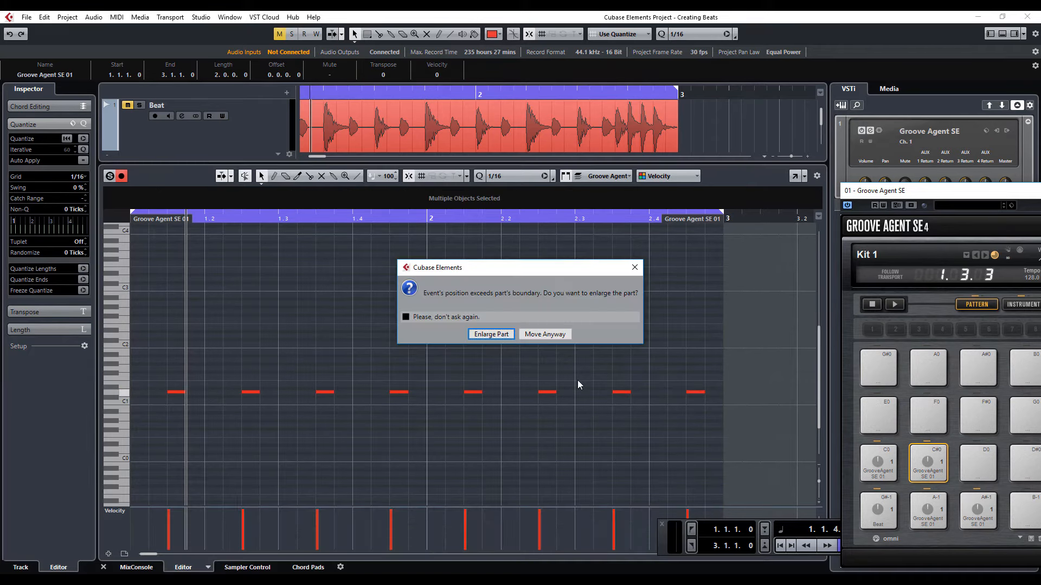
{"action": "left_click", "coordinate": [491, 334]}
{"action": "left_click_drag", "start_coordinate": [761, 371], "coordinate": [148, 409]}
{"action": "left_click_drag", "start_coordinate": [146, 397], "coordinate": [197, 398]}
{"action": "left_click", "coordinate": [313, 351]}
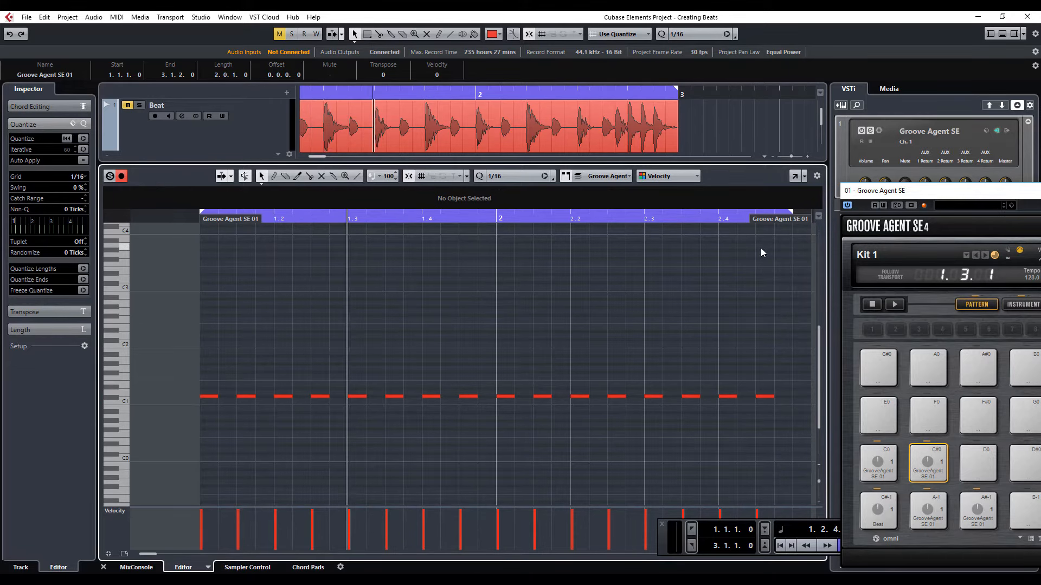
- Close the note editor and assign the eighth-note C#1 pattern to pattern pad D0
{"action": "left_click", "coordinate": [1002, 34]}
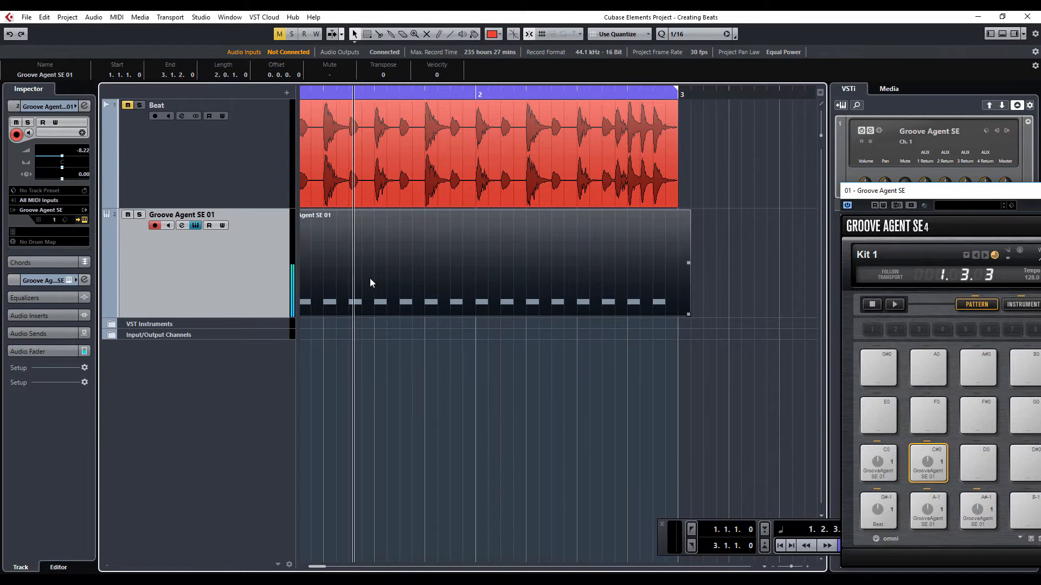
{"action": "key", "text": "g"}
{"action": "left_click", "coordinate": [982, 467]}
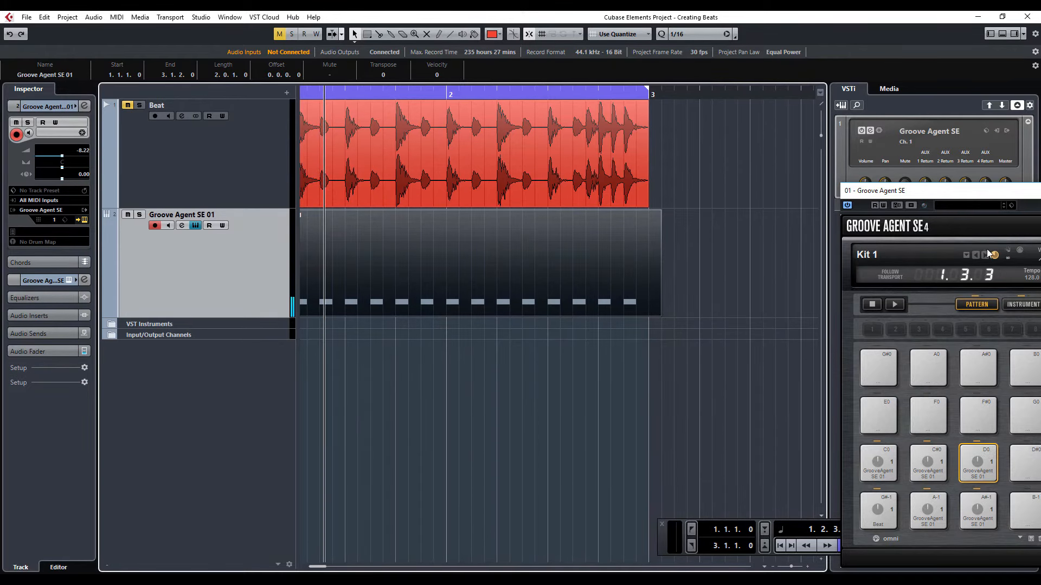
{"action": "left_click_drag", "start_coordinate": [987, 196], "coordinate": [595, 112]}
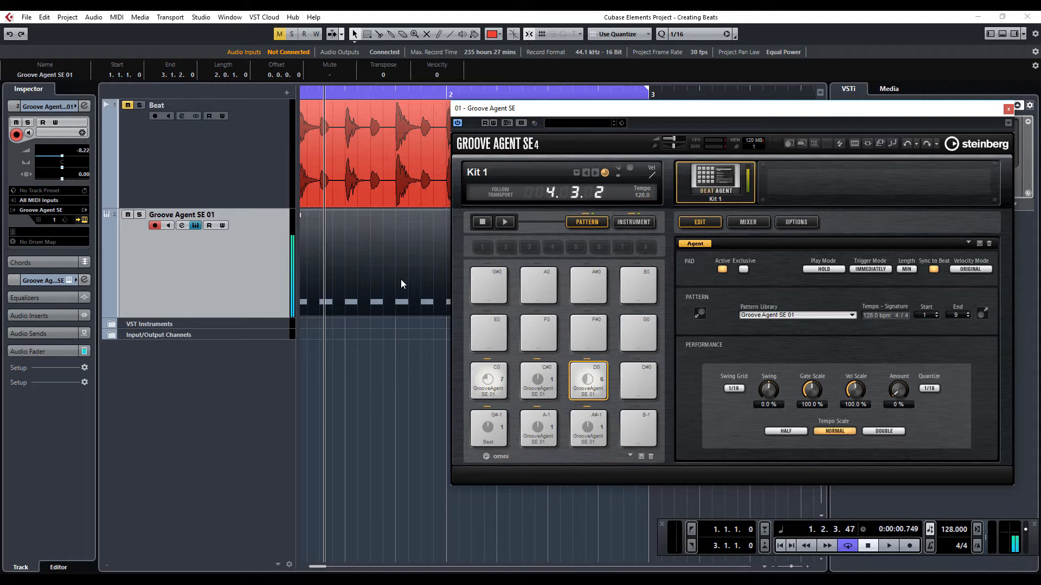
- Replace the MIDI part with the pattern from pad C#0, placed at bar 1, and open it in the note editor
{"action": "left_click", "coordinate": [415, 282]}
{"action": "key", "text": "Delete"}
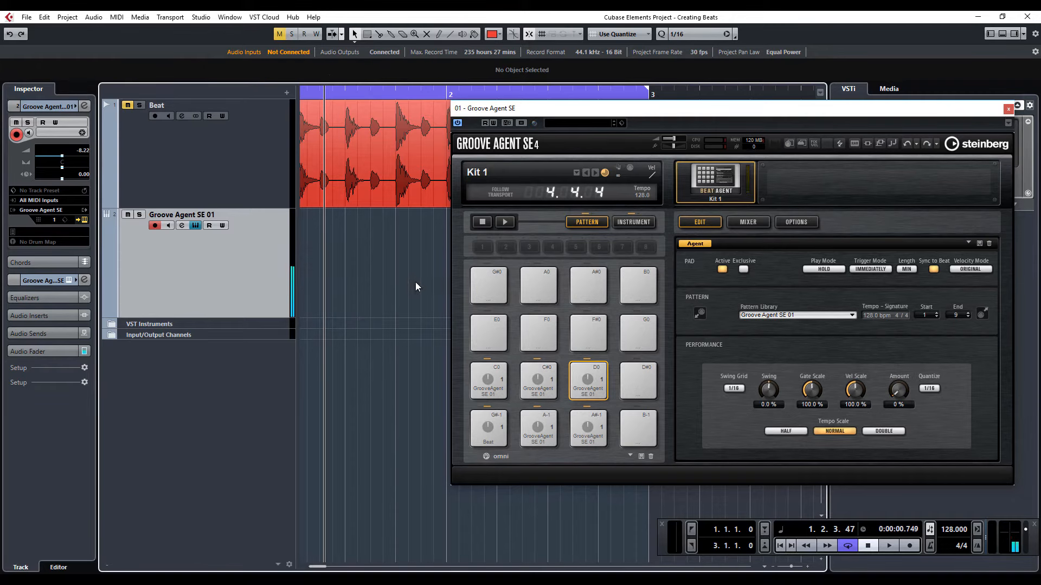
{"action": "left_click_drag", "start_coordinate": [539, 382], "coordinate": [300, 275]}
{"action": "double_click", "coordinate": [375, 272]}
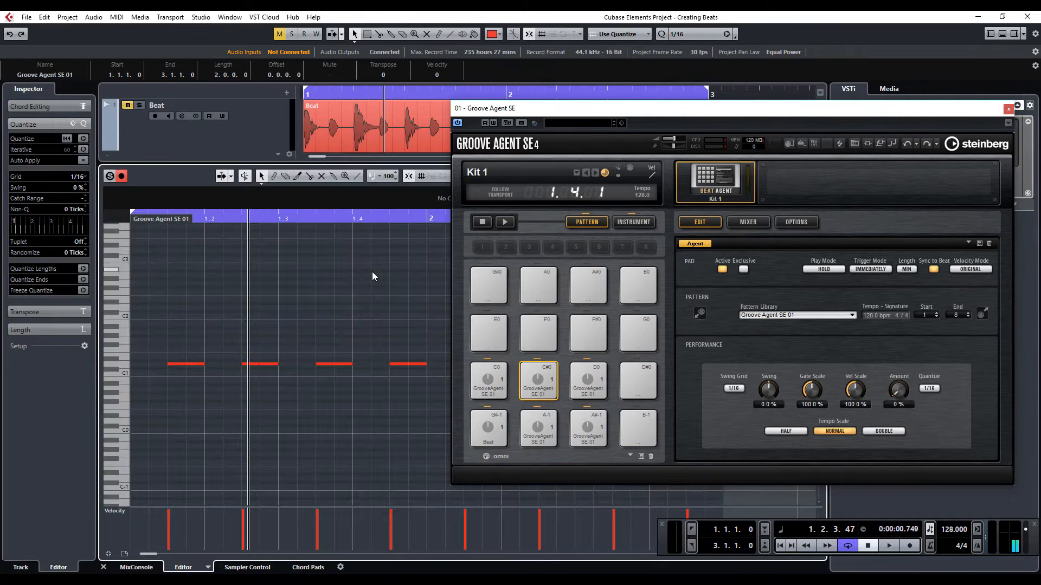
- Delete the D1 notes at 1.1.3, 1.3.3, 2.1.3 and 2.3.3
{"action": "left_click", "coordinate": [200, 363]}
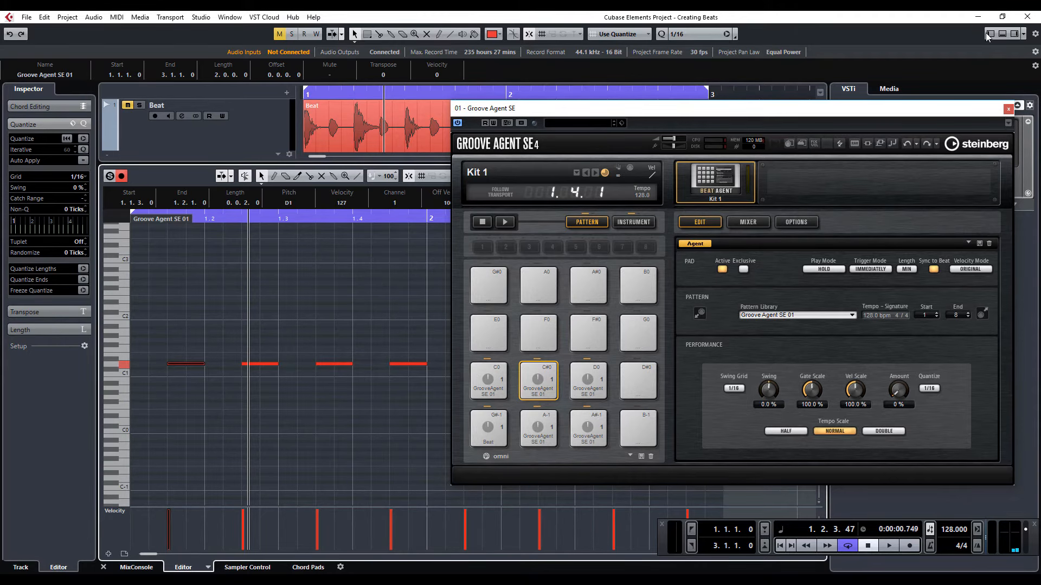
{"action": "left_click_drag", "start_coordinate": [930, 104], "coordinate": [1040, 80]}
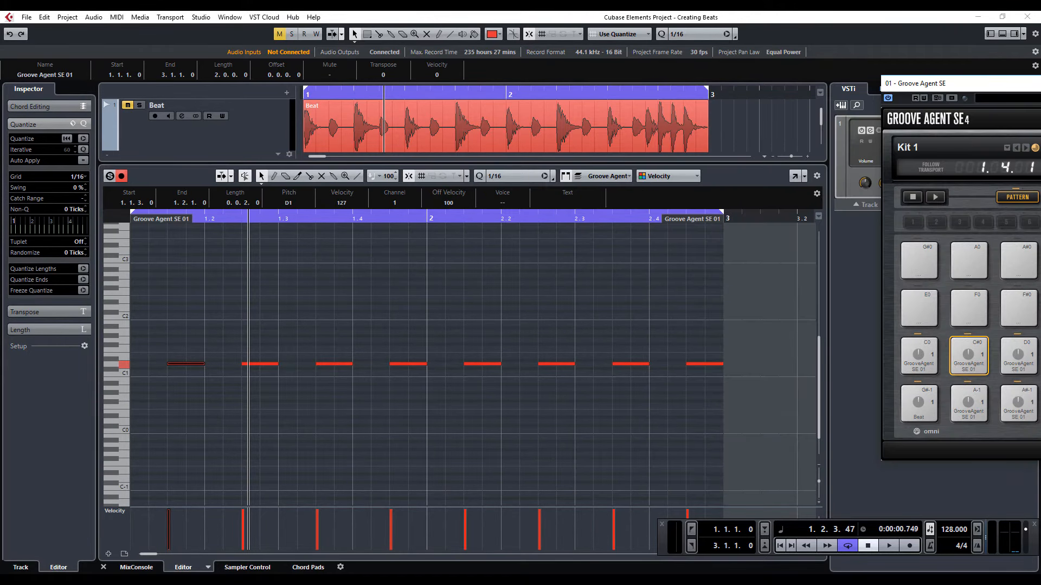
{"action": "left_click", "coordinate": [336, 364]}
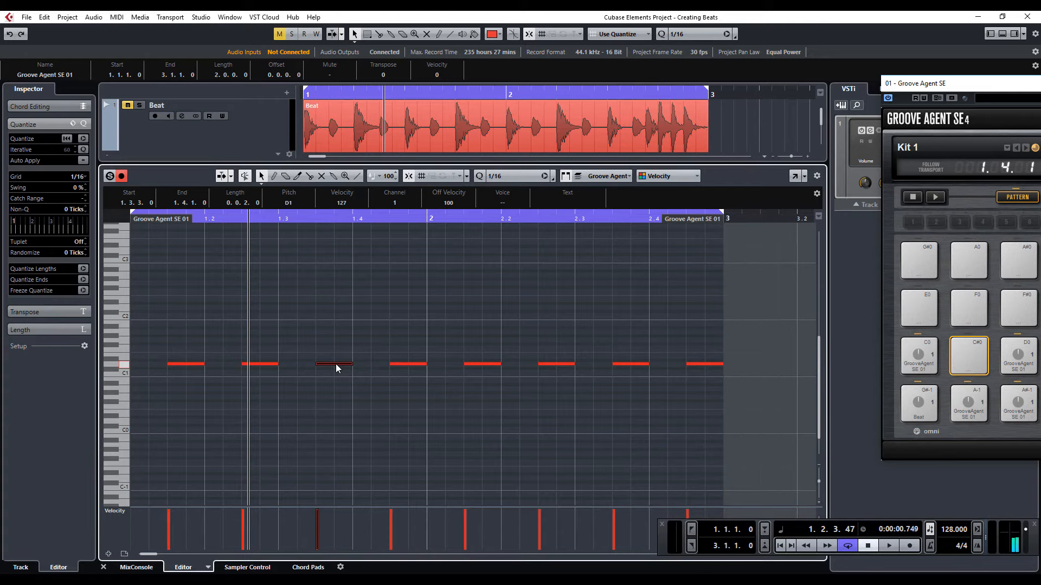
{"action": "key", "text": "Delete"}
{"action": "left_click", "coordinate": [193, 366]}
{"action": "key", "text": "Delete"}
{"action": "left_click", "coordinate": [483, 367]}
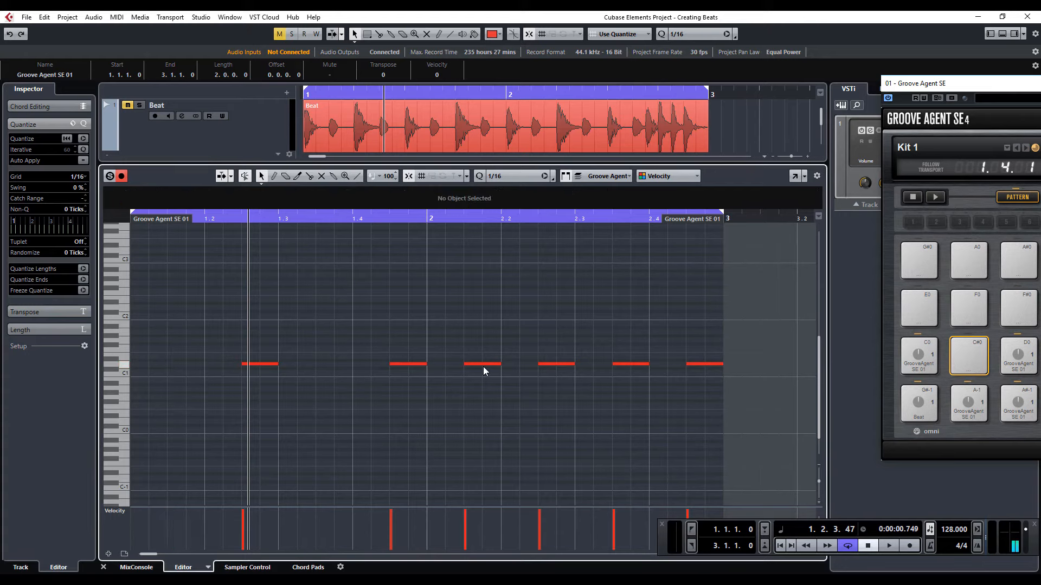
{"action": "left_click", "coordinate": [483, 366]}
{"action": "key", "text": "Delete"}
{"action": "left_click", "coordinate": [632, 365]}
{"action": "key", "text": "Delete"}
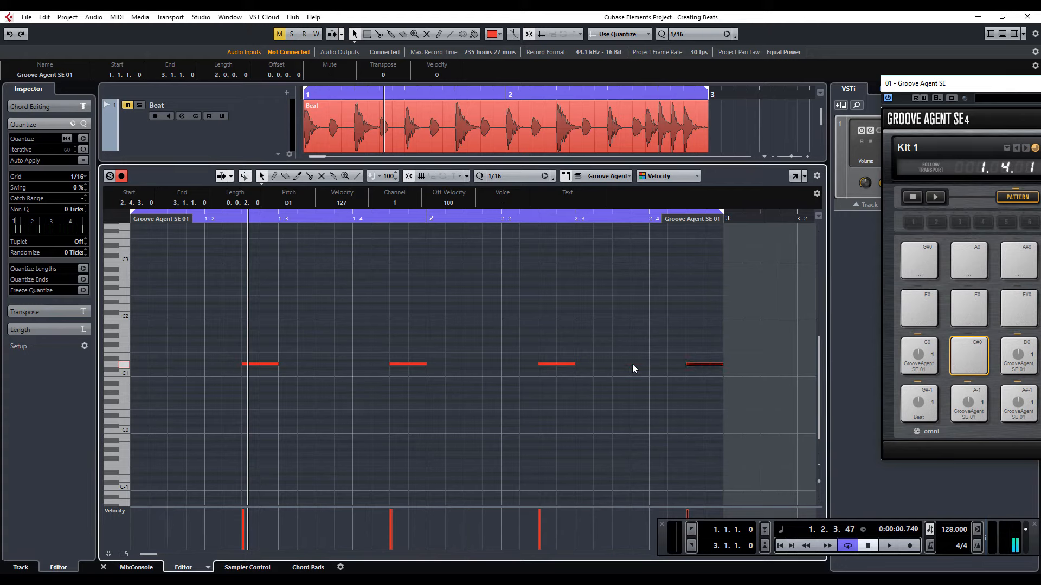
- Close the note editor and assign the thinned four-note D1 pattern to pad C#0
{"action": "left_click", "coordinate": [1001, 34]}
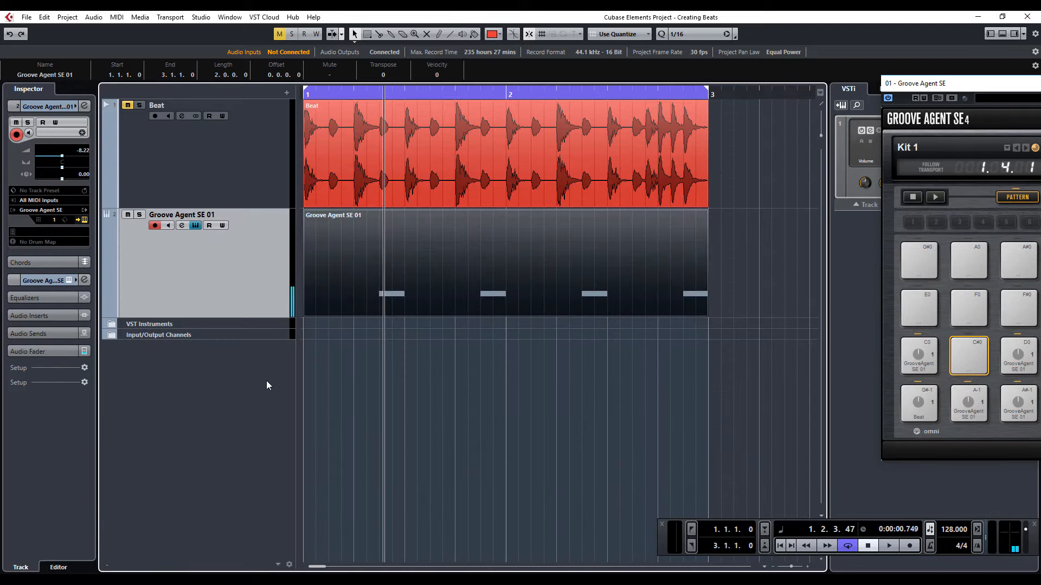
{"action": "left_click_drag", "start_coordinate": [341, 294], "coordinate": [971, 360]}
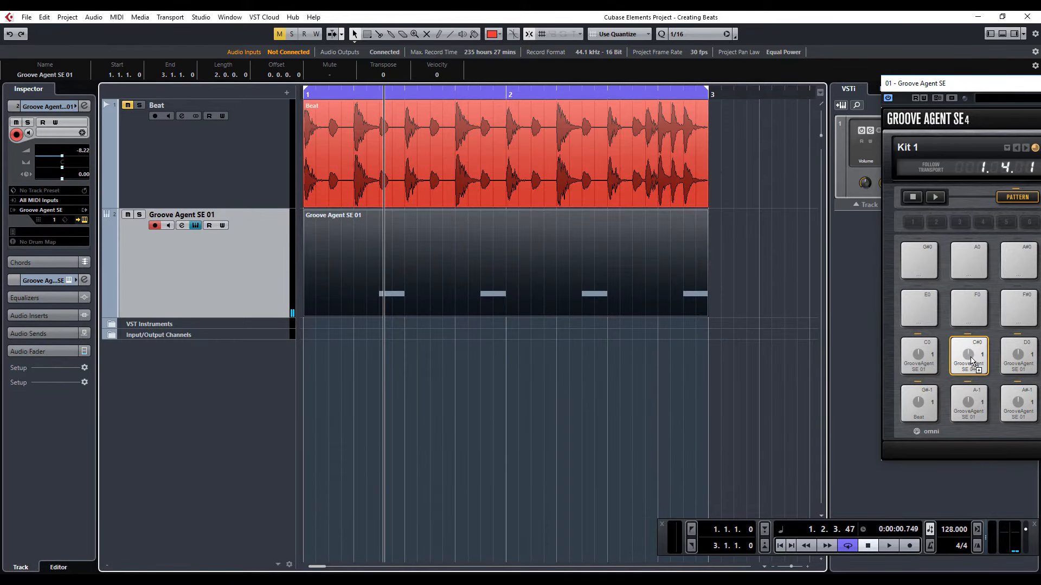
{"action": "left_click", "coordinate": [972, 360]}
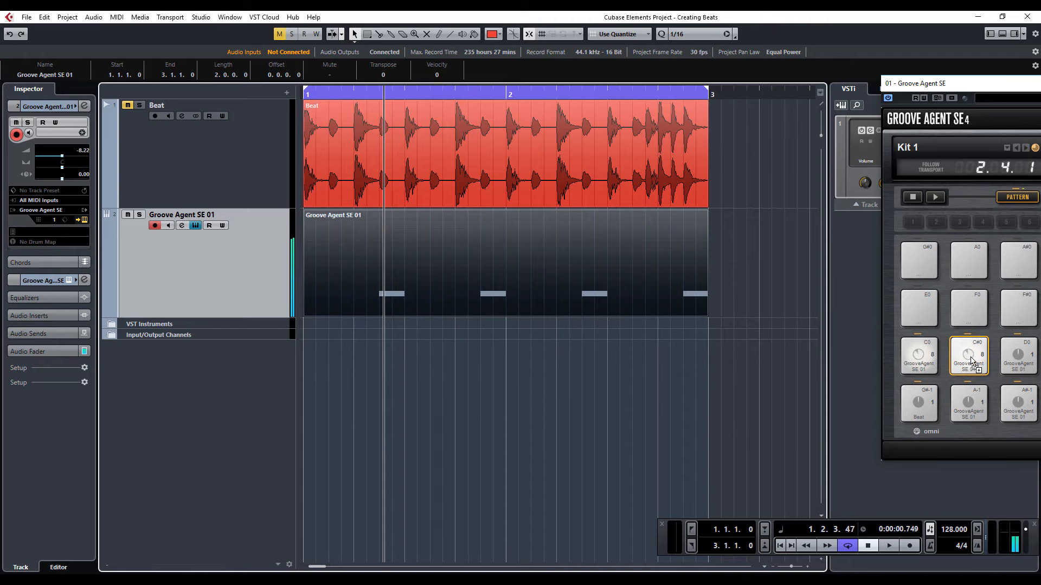
- Move the four D1 notes half a beat earlier, starting at 1.2.1, and assign the revised pattern to pad C#0
{"action": "double_click", "coordinate": [603, 275]}
{"action": "left_click_drag", "start_coordinate": [730, 328], "coordinate": [228, 367]}
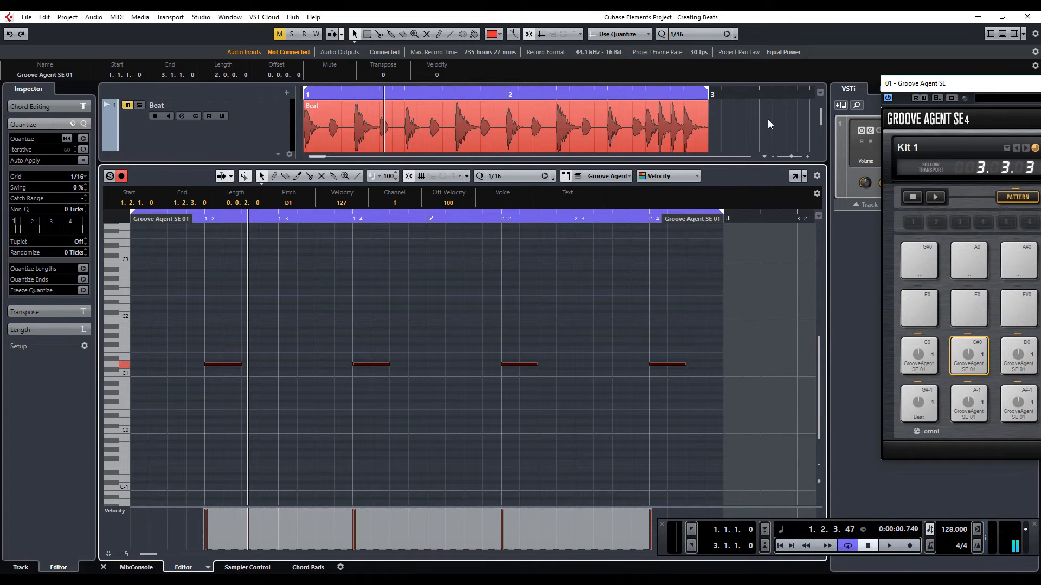
{"action": "left_click", "coordinate": [1002, 36]}
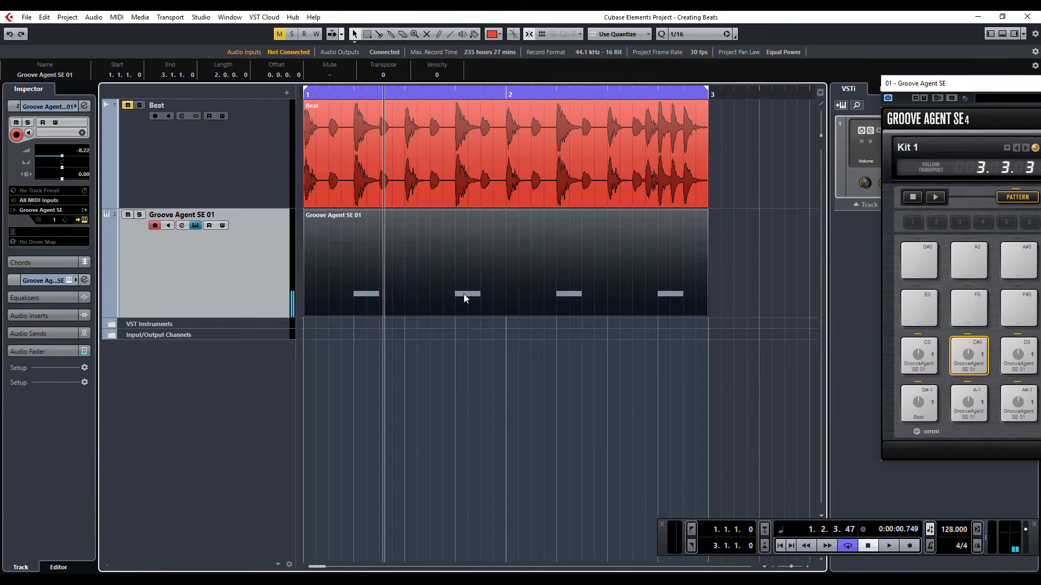
{"action": "left_click", "coordinate": [967, 362]}
{"action": "left_click", "coordinate": [966, 362]}
{"action": "left_click", "coordinate": [967, 362]}
- Delete the drum loop event on the Beat track and the MIDI part on the Groove Agent SE 01 track
{"action": "left_click_drag", "start_coordinate": [1040, 86], "coordinate": [914, 120]}
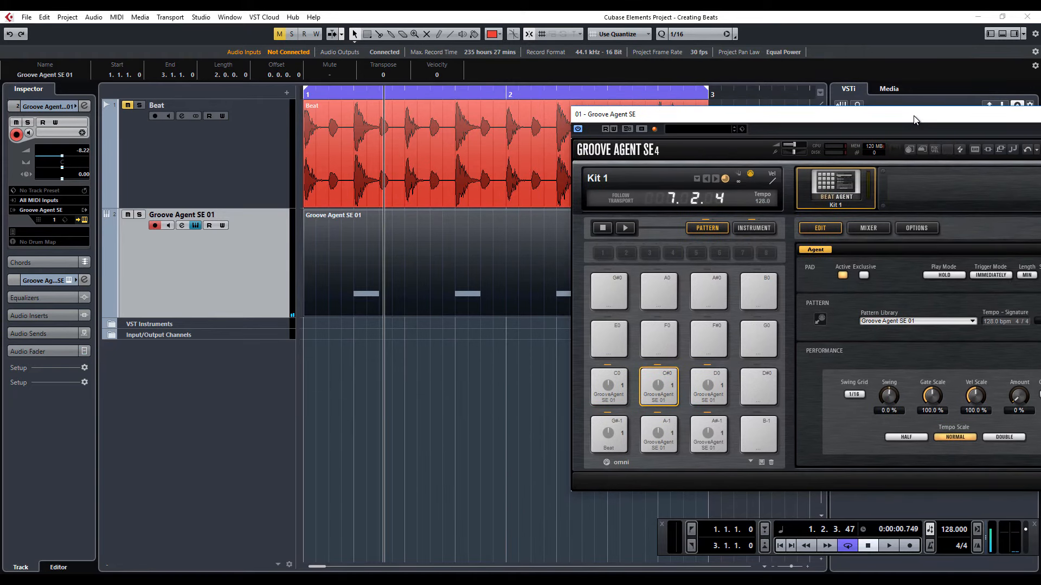
{"action": "left_click", "coordinate": [432, 168]}
{"action": "key", "text": "Delete"}
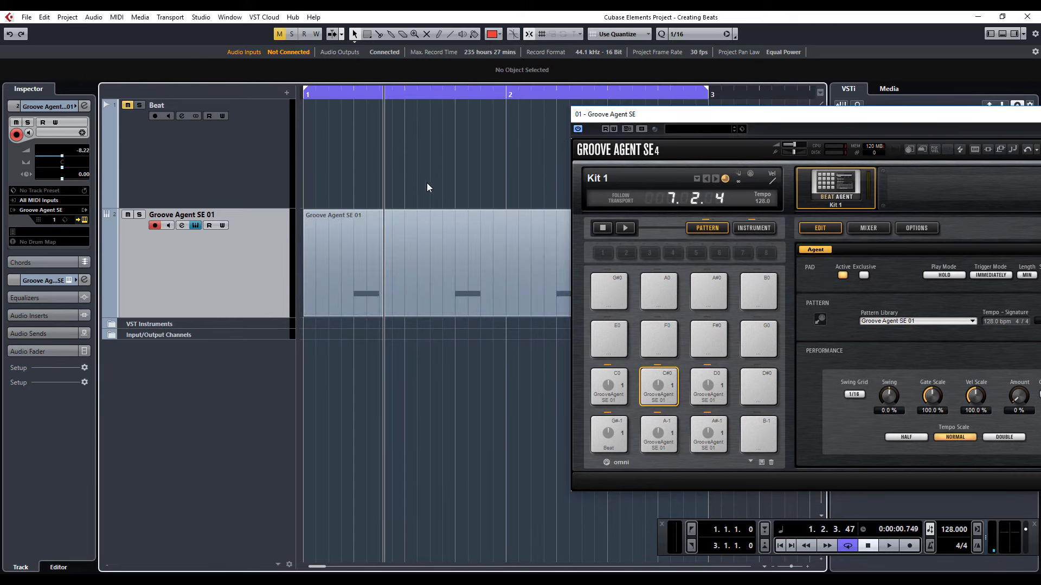
{"action": "left_click", "coordinate": [374, 266]}
{"action": "key", "text": "Delete"}
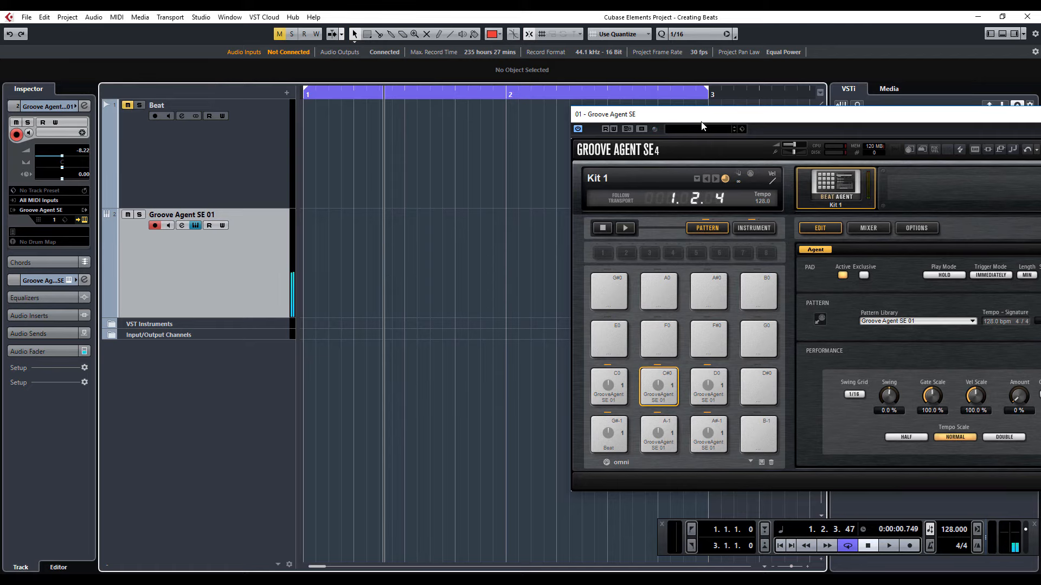
- Extend the cycle range to bar 5, then create and open a four-bar MIDI part on the Groove Agent SE 01 track
{"action": "left_click_drag", "start_coordinate": [702, 120], "coordinate": [1021, 123]}
{"action": "key", "text": "g"}
{"action": "key", "text": "g"}
{"action": "key", "text": "g"}
{"action": "key", "text": "g"}
{"action": "key", "text": "g"}
{"action": "key", "text": "g"}
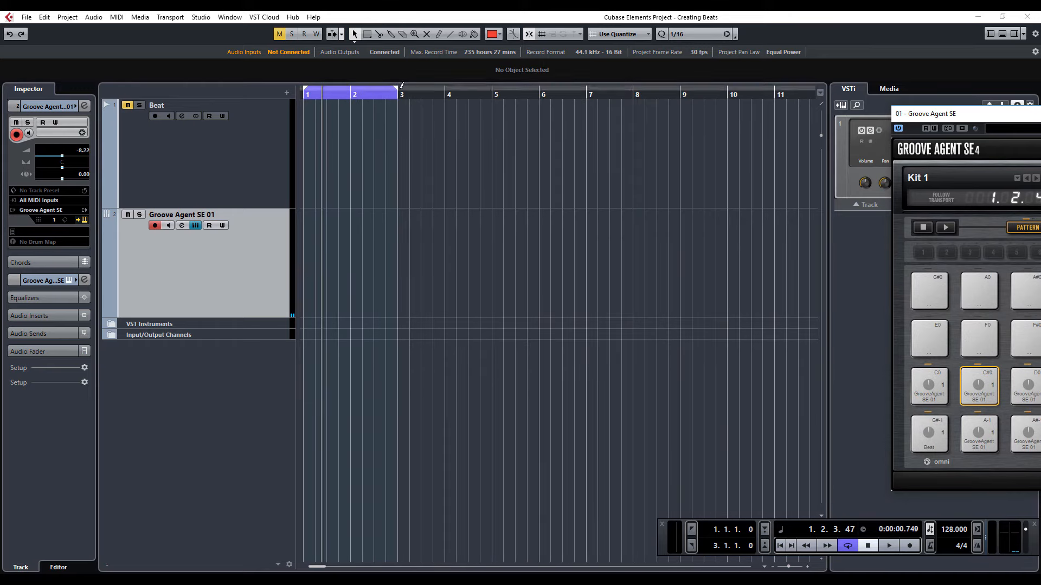
{"action": "left_click_drag", "start_coordinate": [396, 91], "coordinate": [492, 104]}
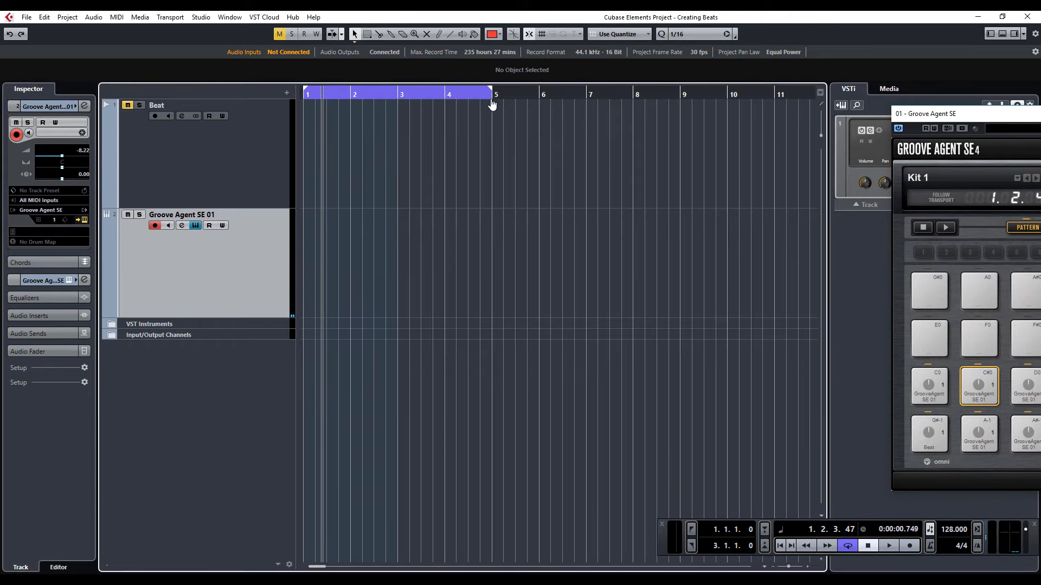
{"action": "double_click", "coordinate": [315, 268]}
{"action": "double_click", "coordinate": [315, 268]}
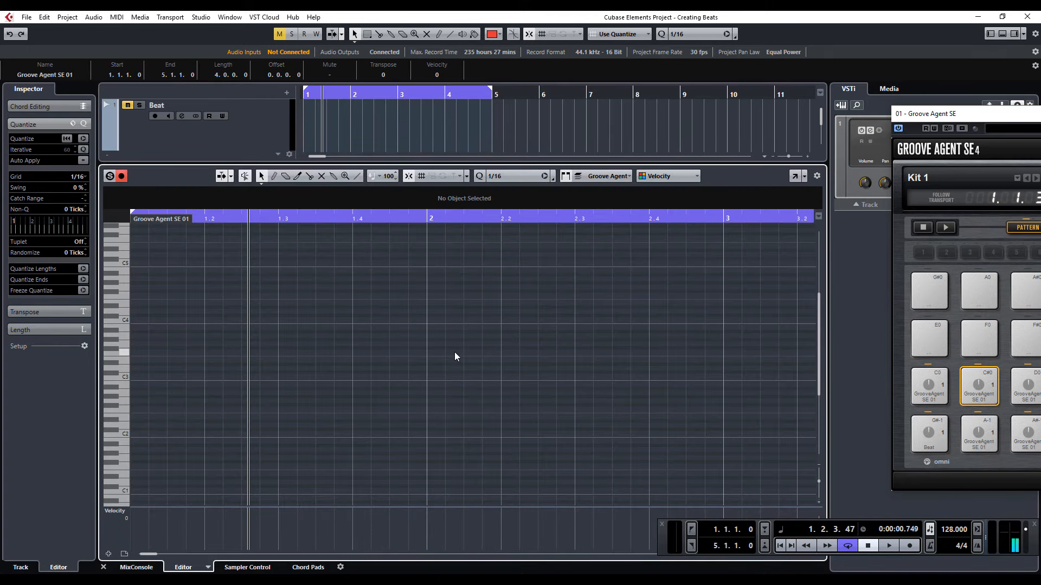
- Set the note grid to 1/1 and draw one-bar notes: A-1 in bar 1, A#-1 in bar 2 and C0 in bar 3
{"action": "scroll", "coordinate": [455, 356], "scroll_direction": "down", "scroll_amount": 4}
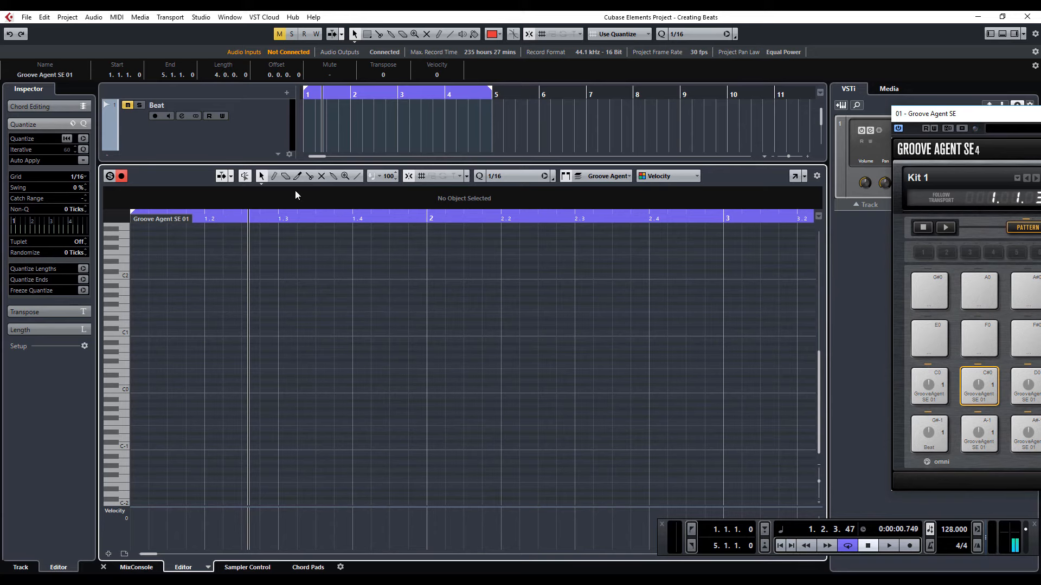
{"action": "left_click", "coordinate": [515, 178]}
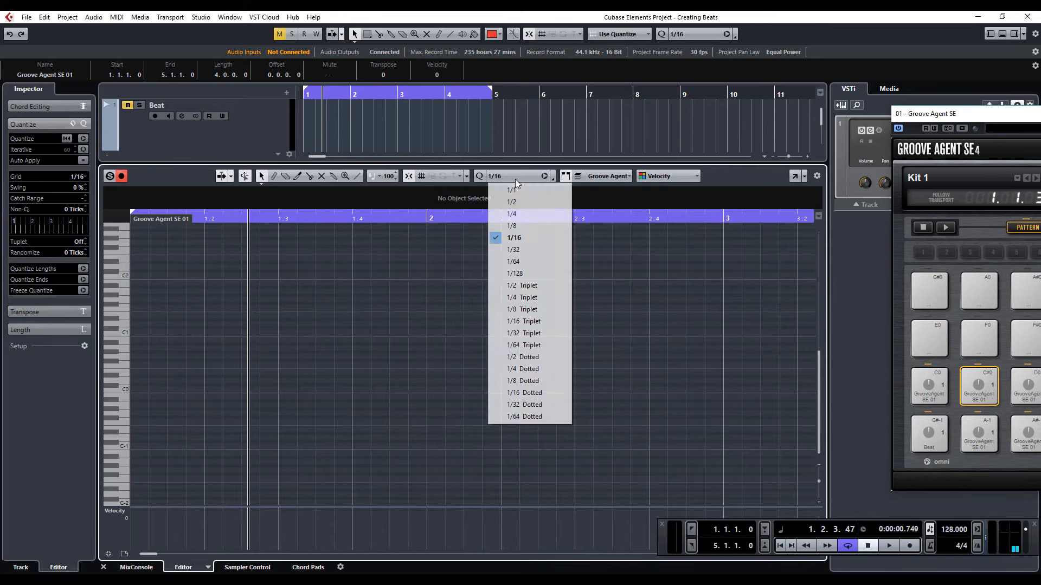
{"action": "left_click", "coordinate": [515, 188]}
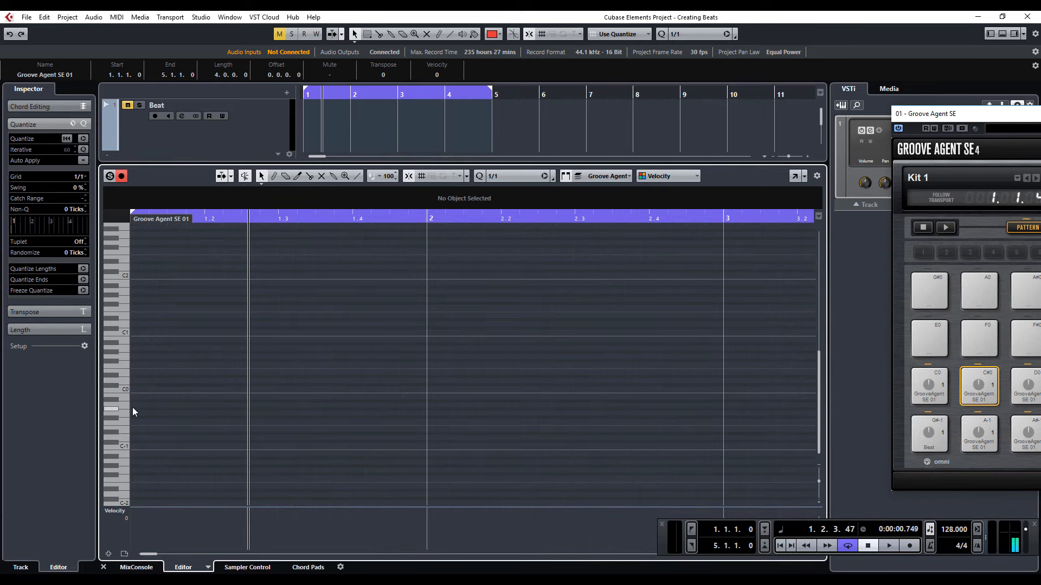
{"action": "left_click", "coordinate": [273, 178]}
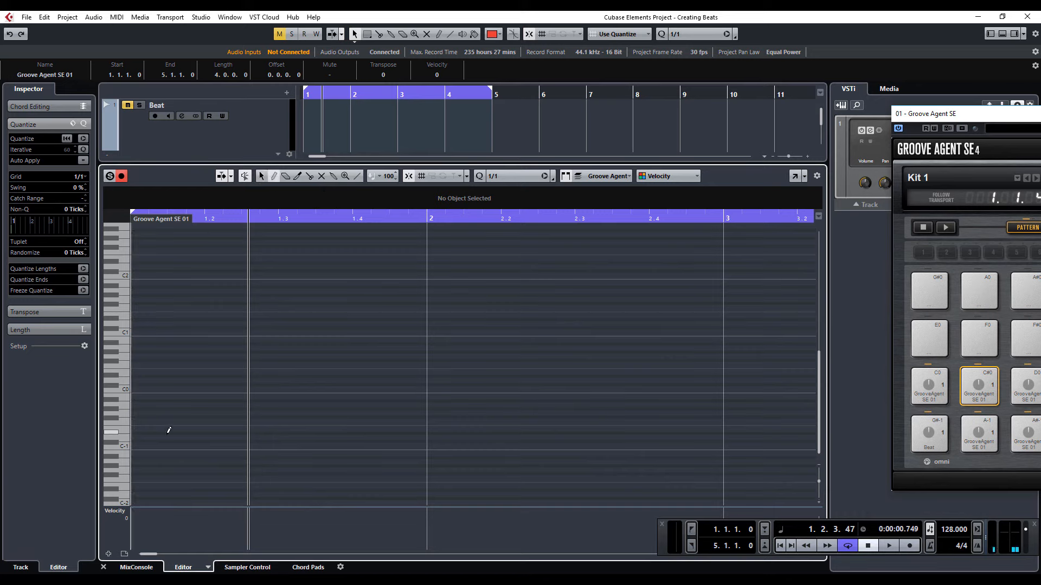
{"action": "left_click", "coordinate": [134, 404]}
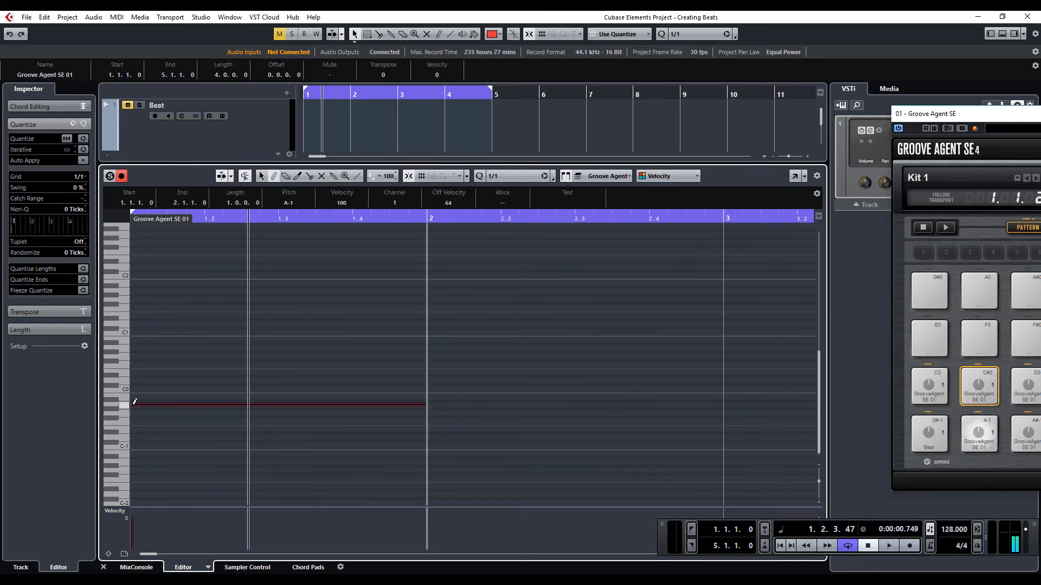
{"action": "left_click", "coordinate": [449, 400]}
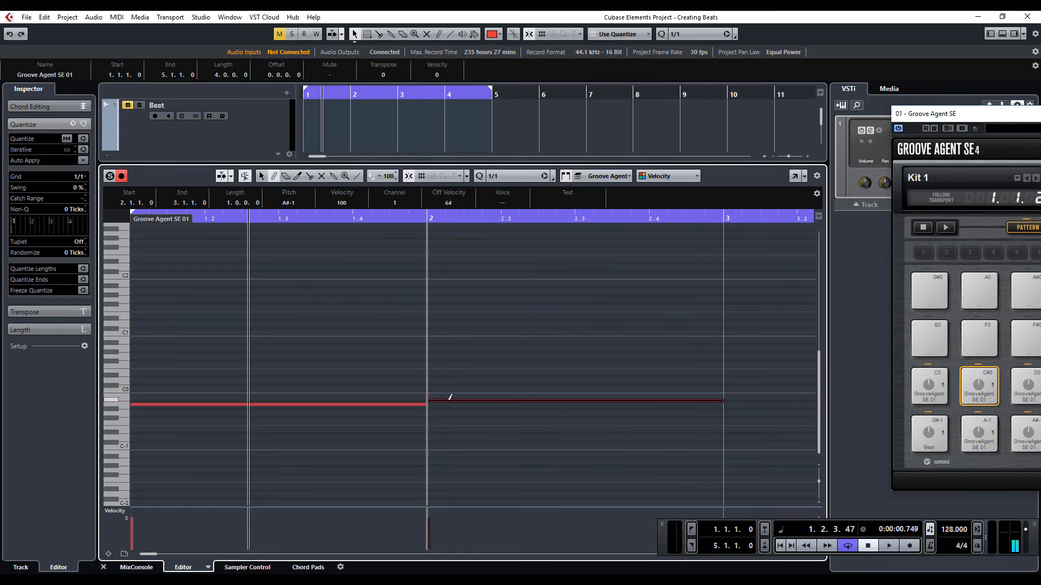
{"action": "left_click", "coordinate": [748, 388]}
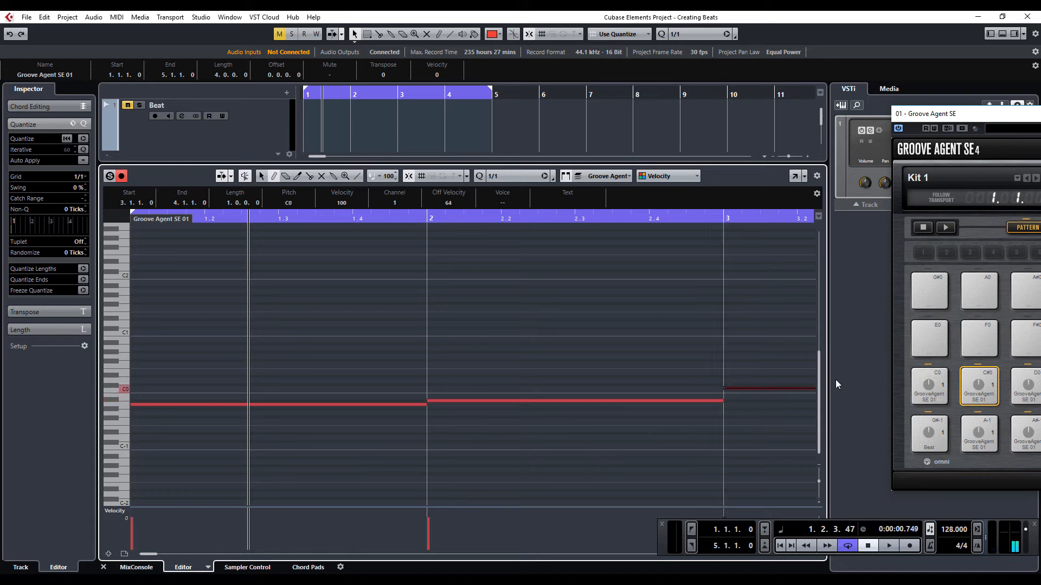
- Stack one-bar notes C0, C#0 and D0 in bar 4 of the MIDI part
{"action": "key", "text": "g"}
{"action": "key", "text": "g"}
{"action": "key", "text": "g"}
{"action": "key", "text": "g"}
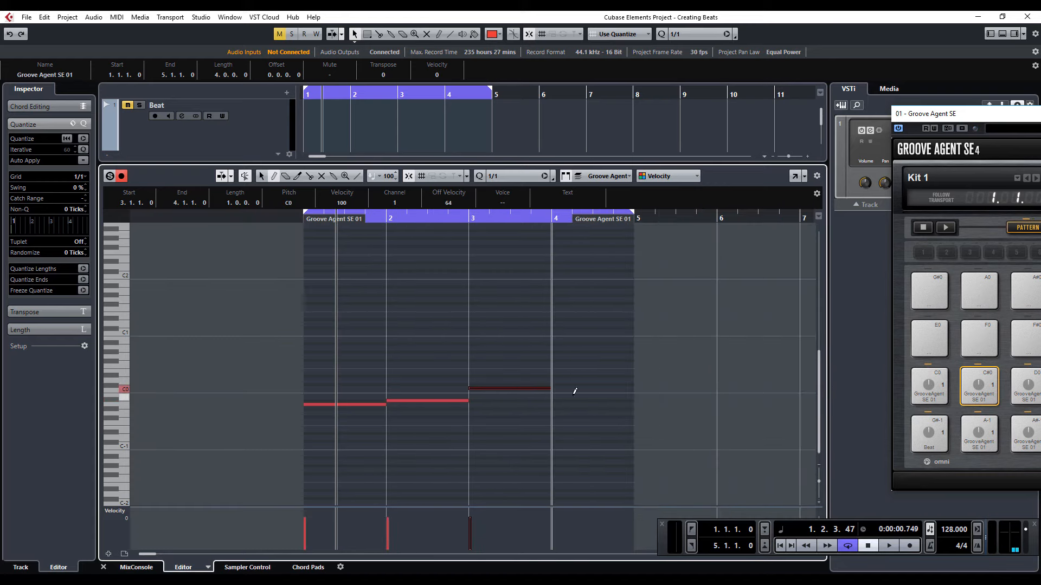
{"action": "left_click", "coordinate": [568, 384]}
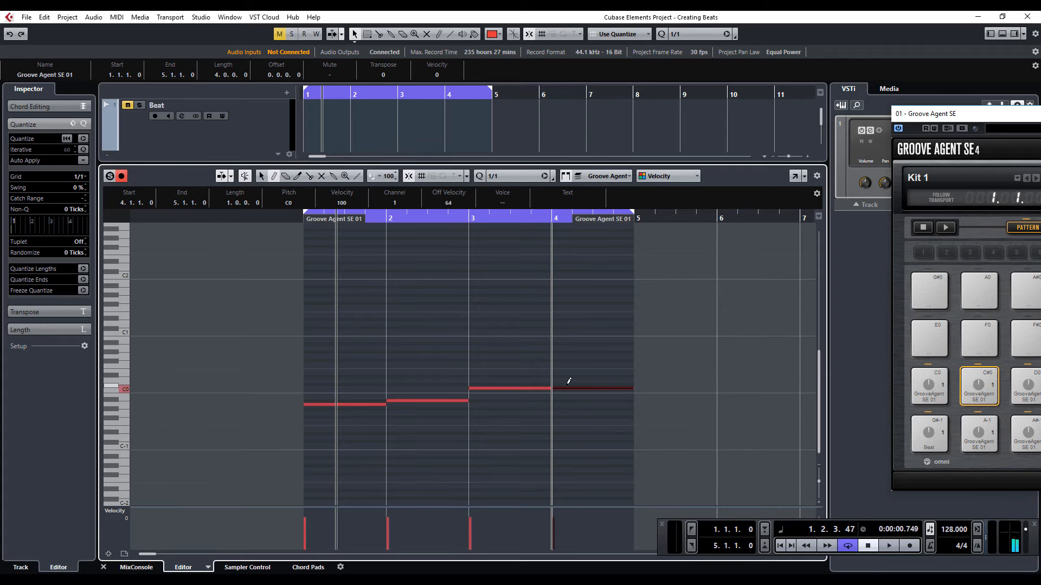
{"action": "left_click", "coordinate": [569, 377]}
- Play the four-bar trigger part from the project start, then stop playback
{"action": "left_click", "coordinate": [781, 546]}
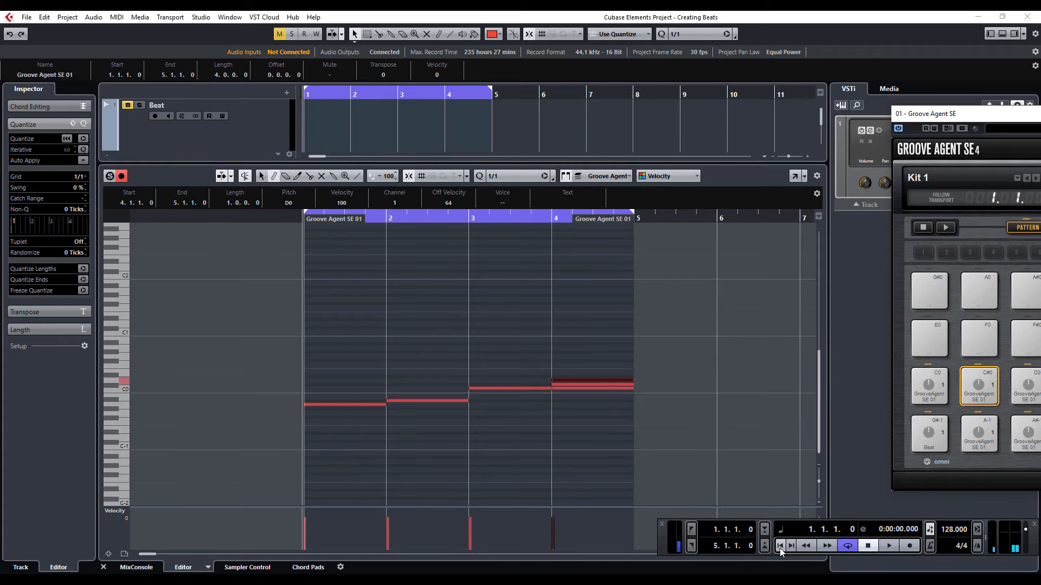
{"action": "left_click", "coordinate": [887, 546]}
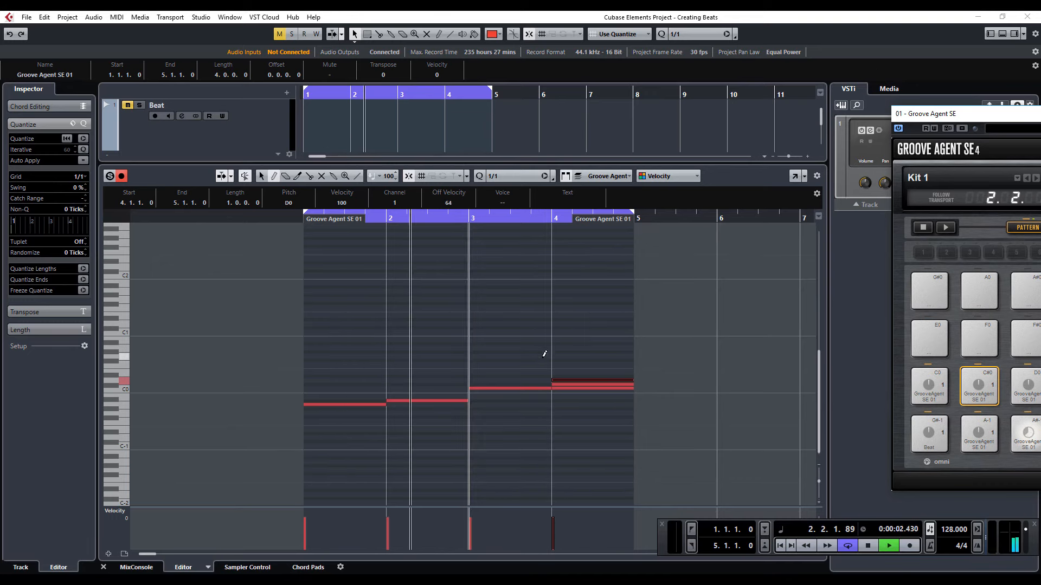
{"action": "key", "text": "space"}
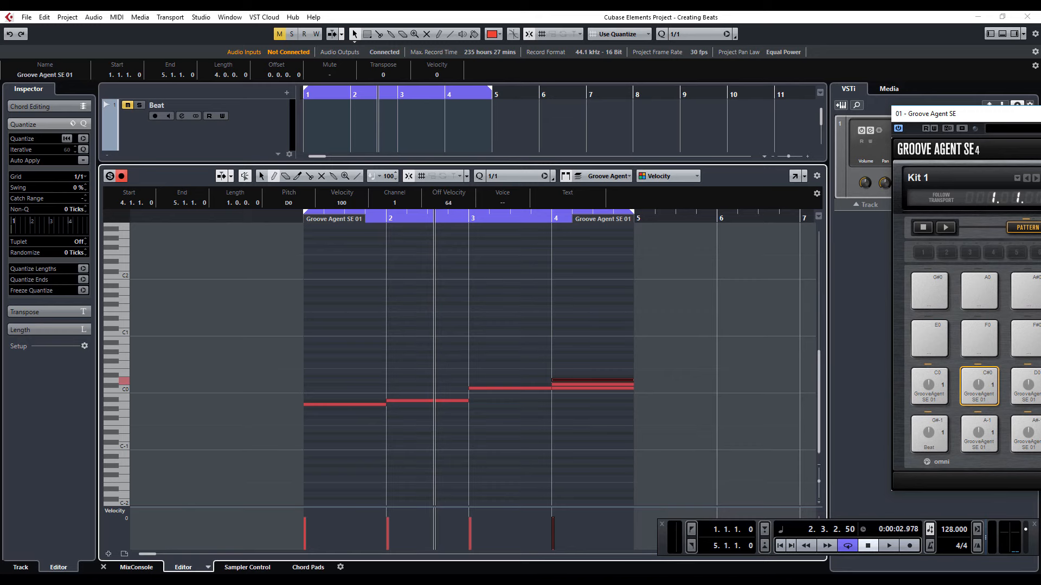
- Bring the whole Groove Agent SE window into view and select pattern pad C#0
{"action": "left_click_drag", "start_coordinate": [1032, 116], "coordinate": [418, 97]}
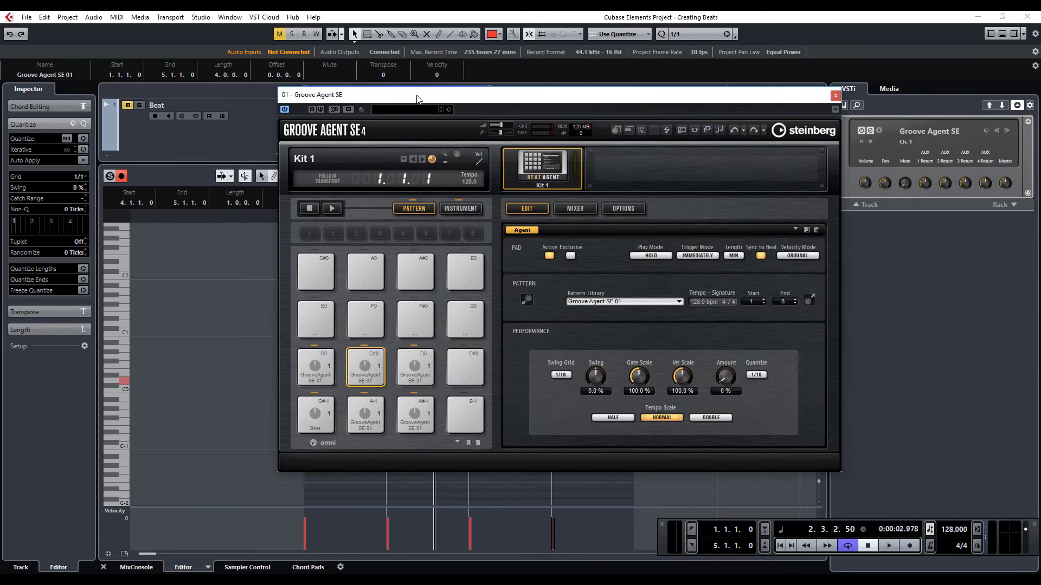
{"action": "left_click", "coordinate": [366, 374]}
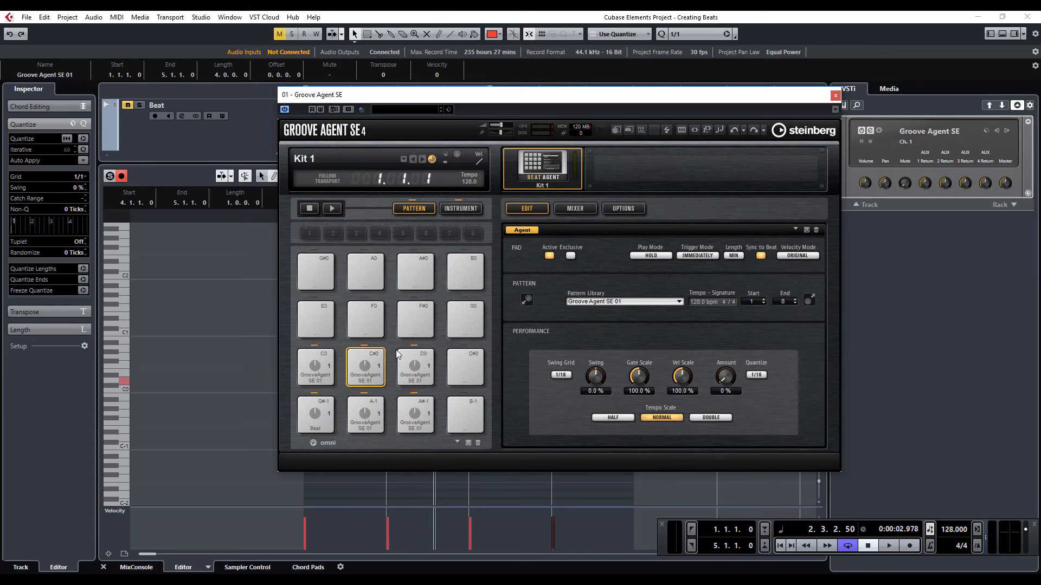